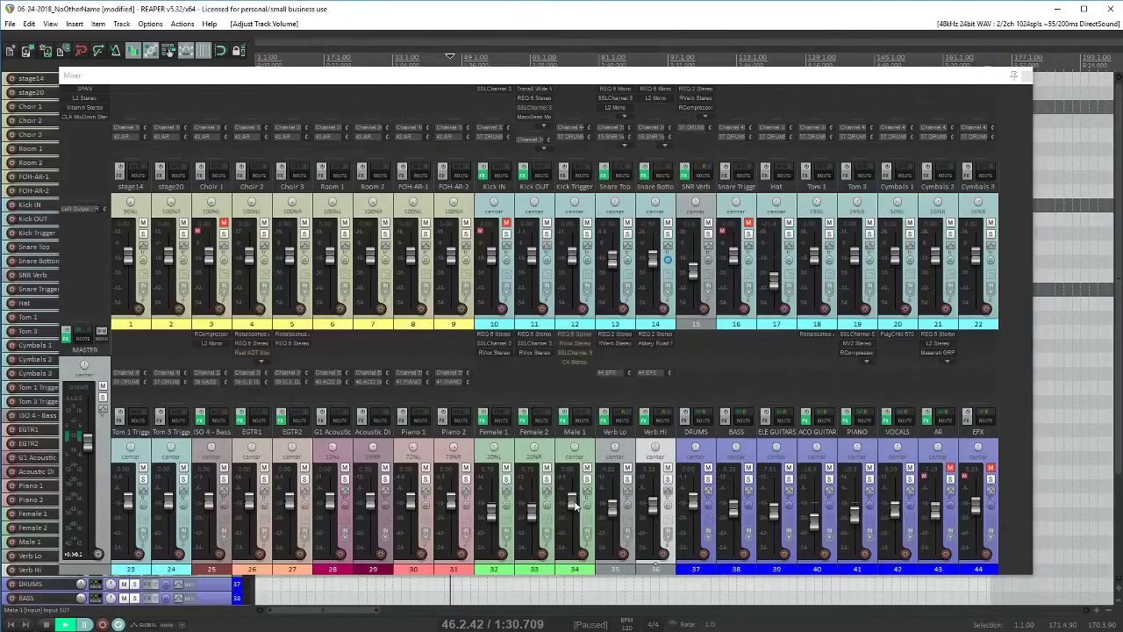
- Audition Male 1 at +7.20 dB during playback, settle it at +6.45 dB, and open its REQ 6 EQ
left_click_drag(577, 504, 576, 496)
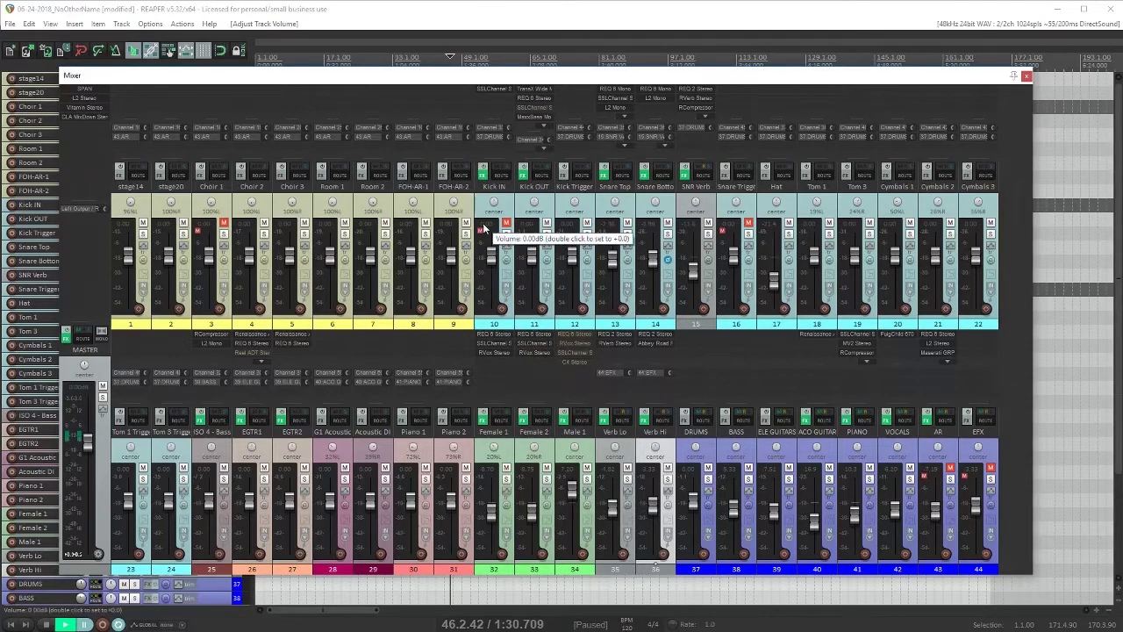
key("space")
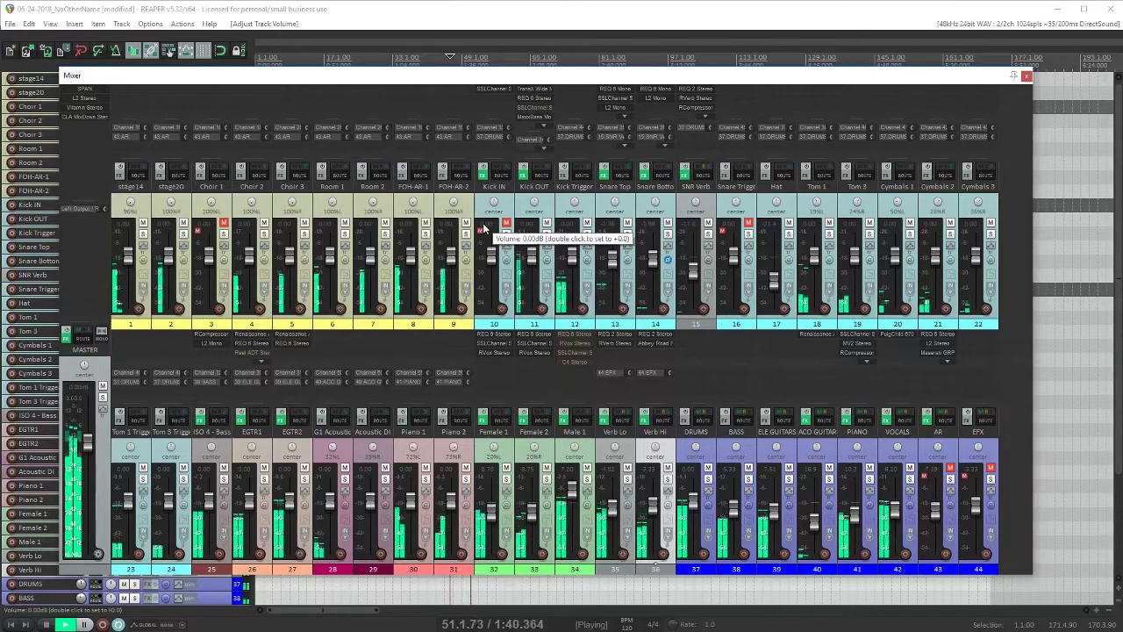
left_click_drag(574, 479, 575, 491)
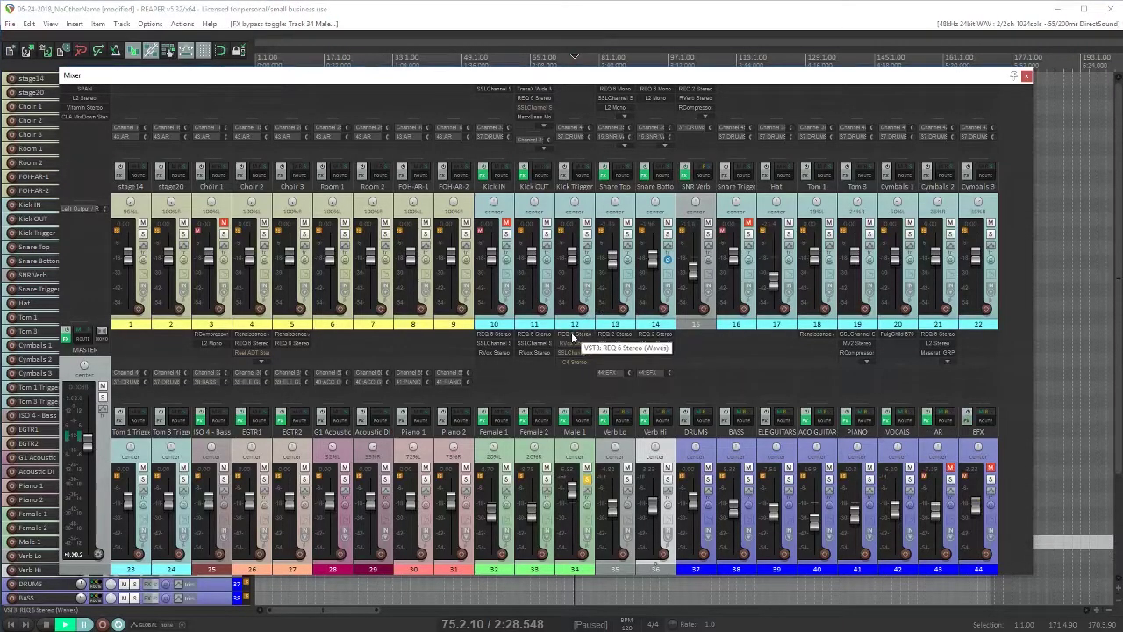
left_click(572, 336)
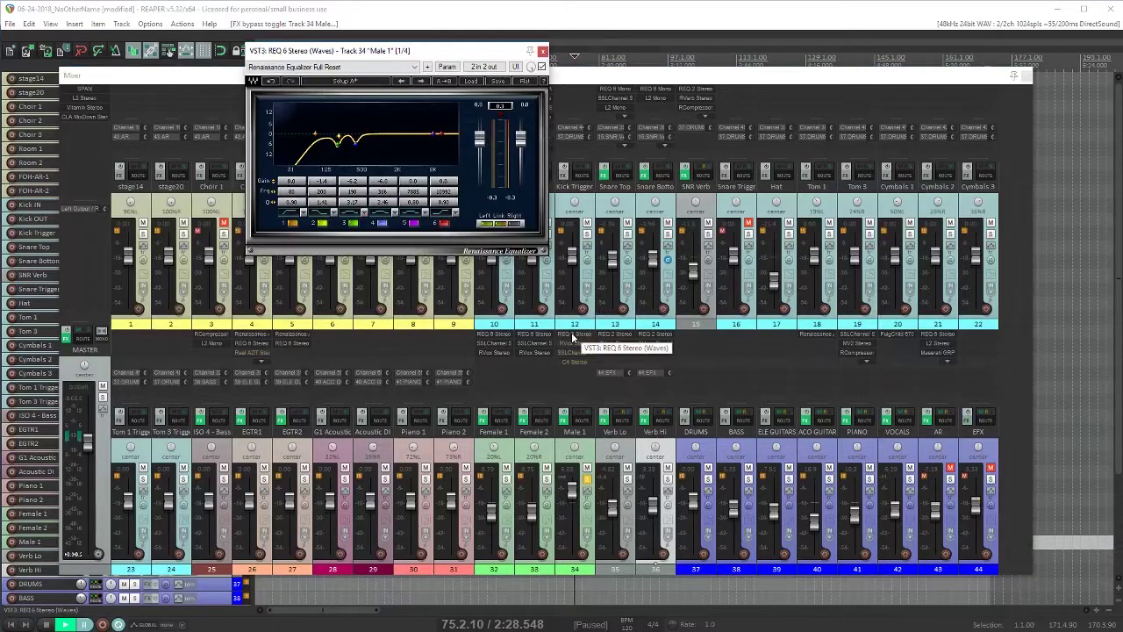
- Open Male 1's bypassed SSL channel beside REQ 6 and retune EQ bands 3 and 4 during playback
left_click(572, 354)
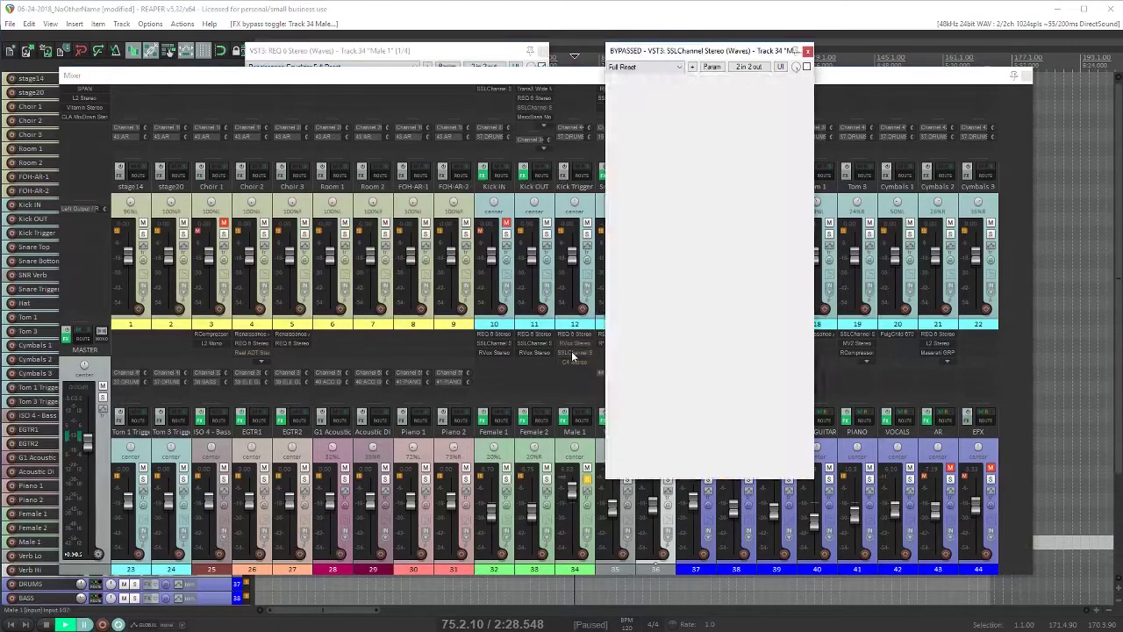
left_click(478, 54)
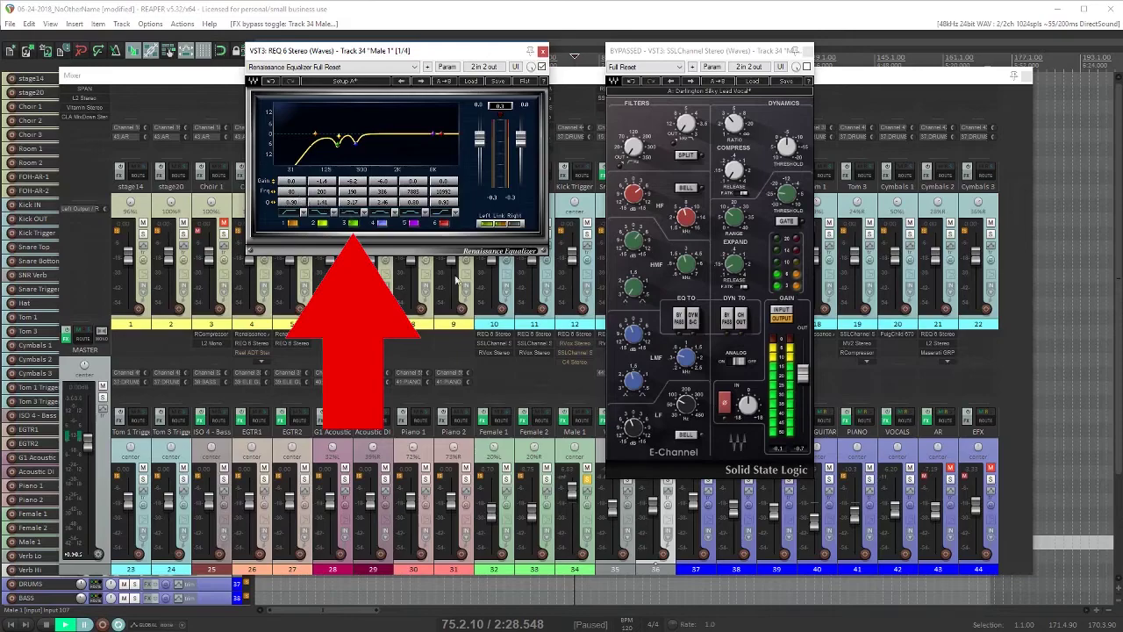
key("space")
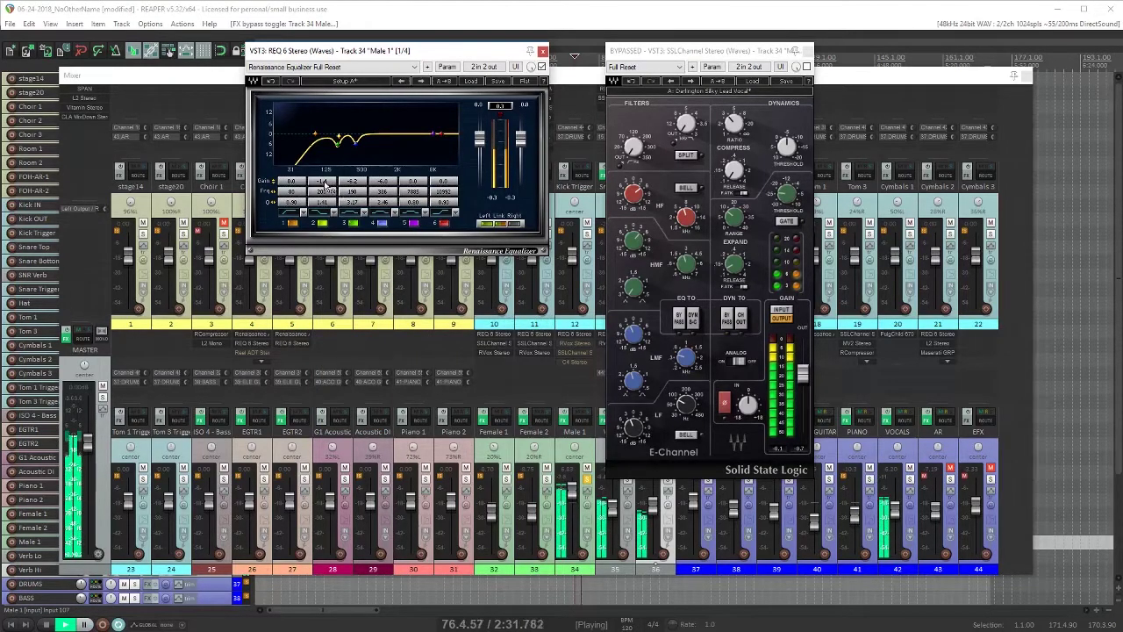
mouse_move(351, 182)
left_mouse_down()
mouse_move(352, 131)
mouse_move(352, 188)
left_mouse_up()
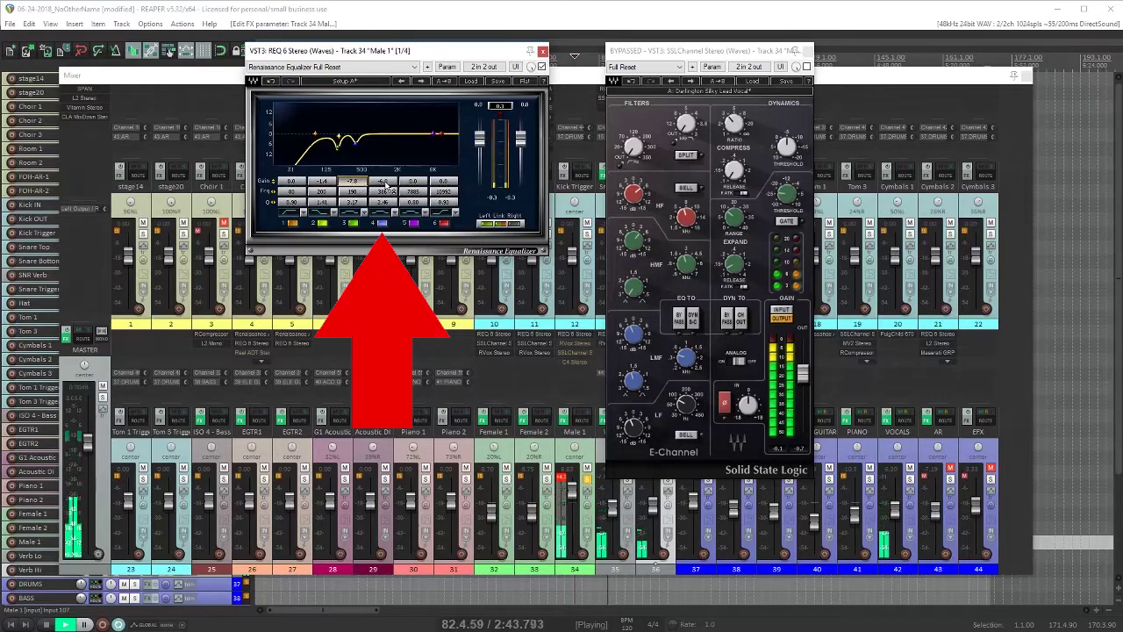
mouse_move(385, 190)
left_mouse_down()
mouse_move(386, 149)
mouse_move(385, 193)
left_mouse_up()
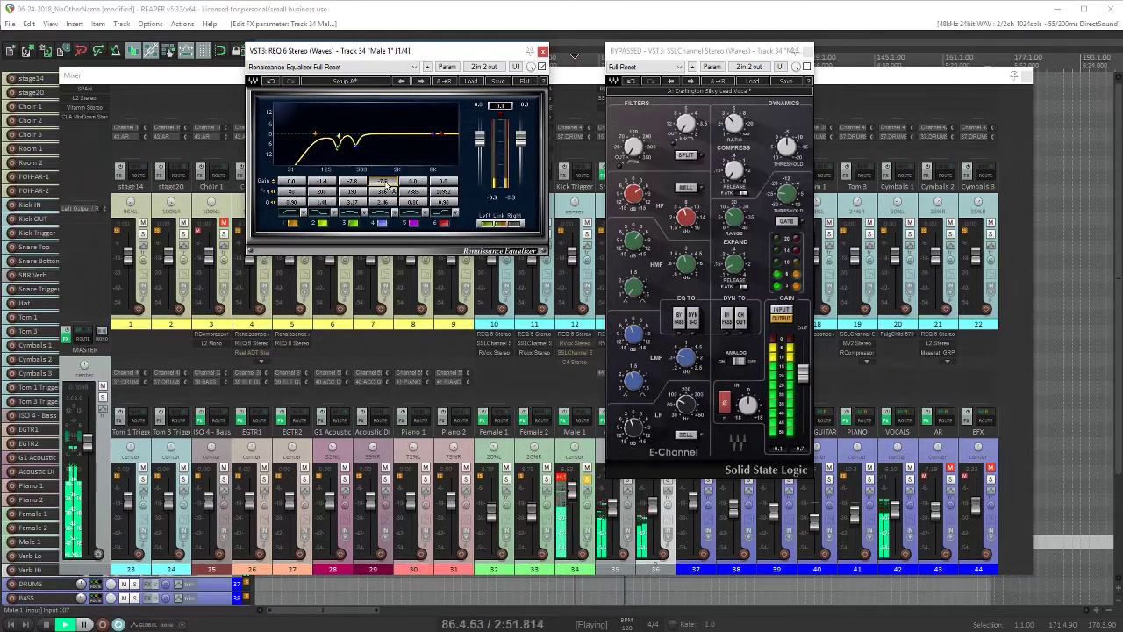
key("ctrl+space")
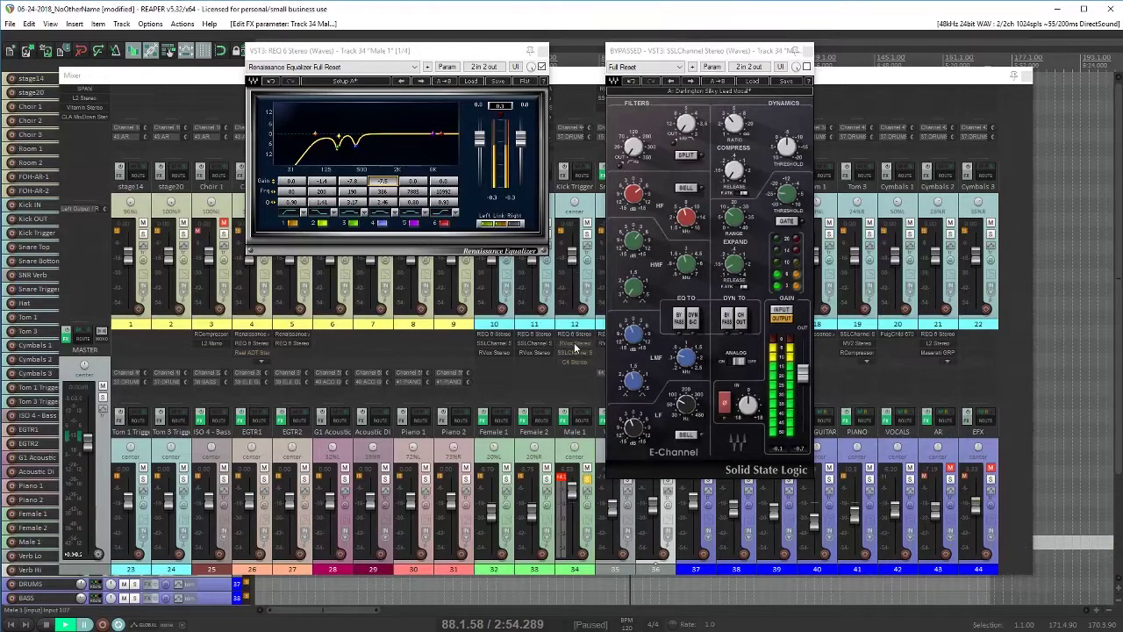
- Drop Male 1 to +1.54 dB and set the RVox compression threshold while the mix plays
left_click(575, 349)
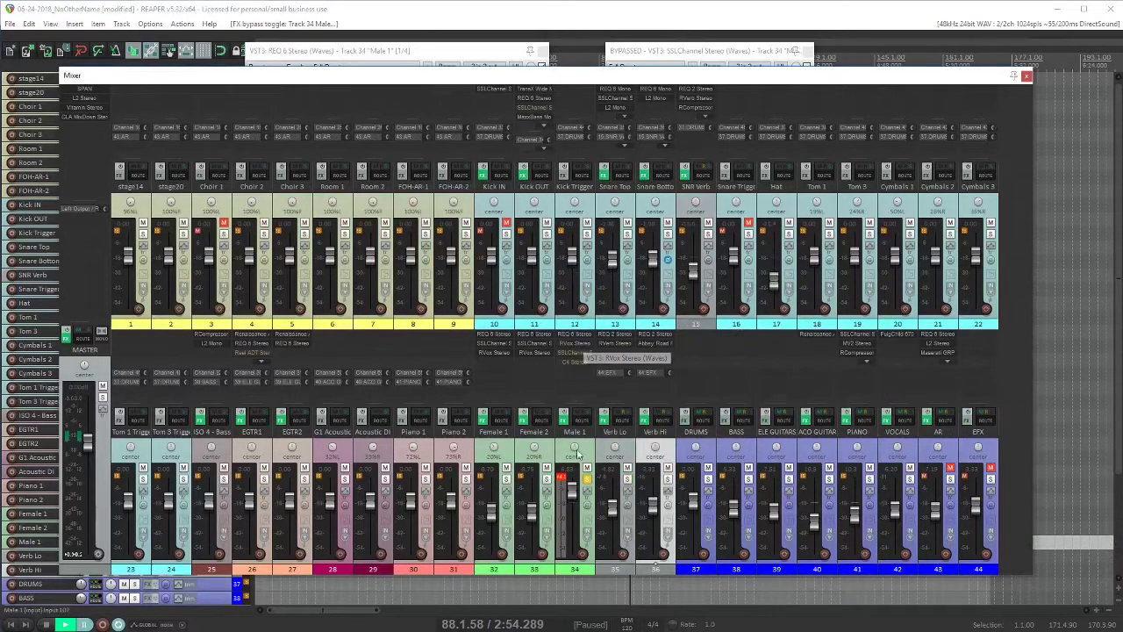
left_click_drag(572, 488, 576, 495)
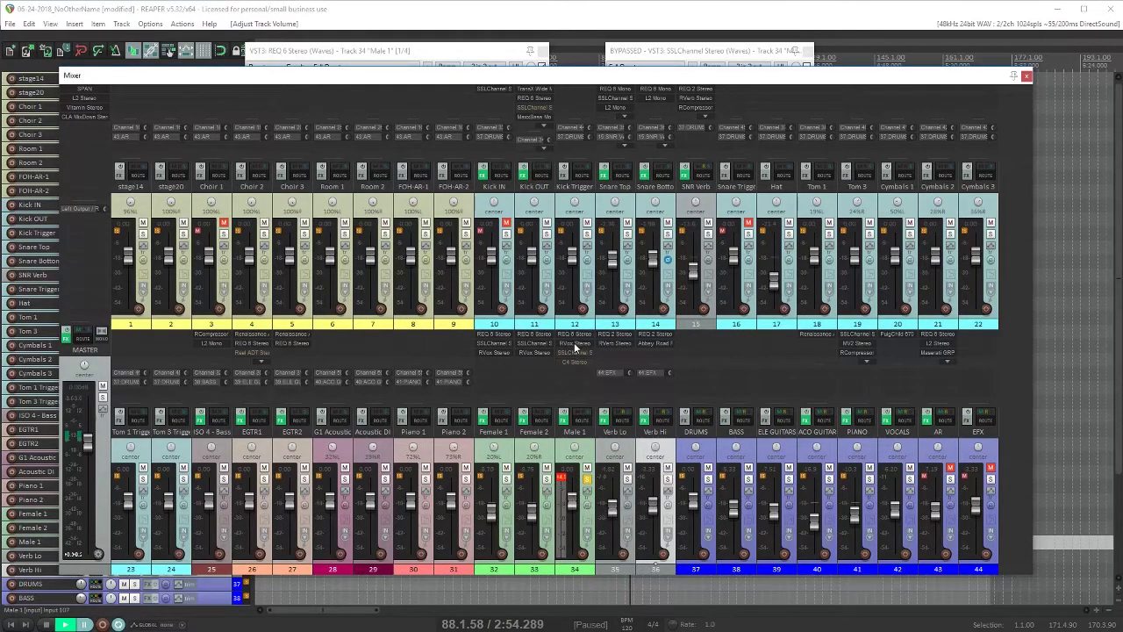
left_click(575, 349)
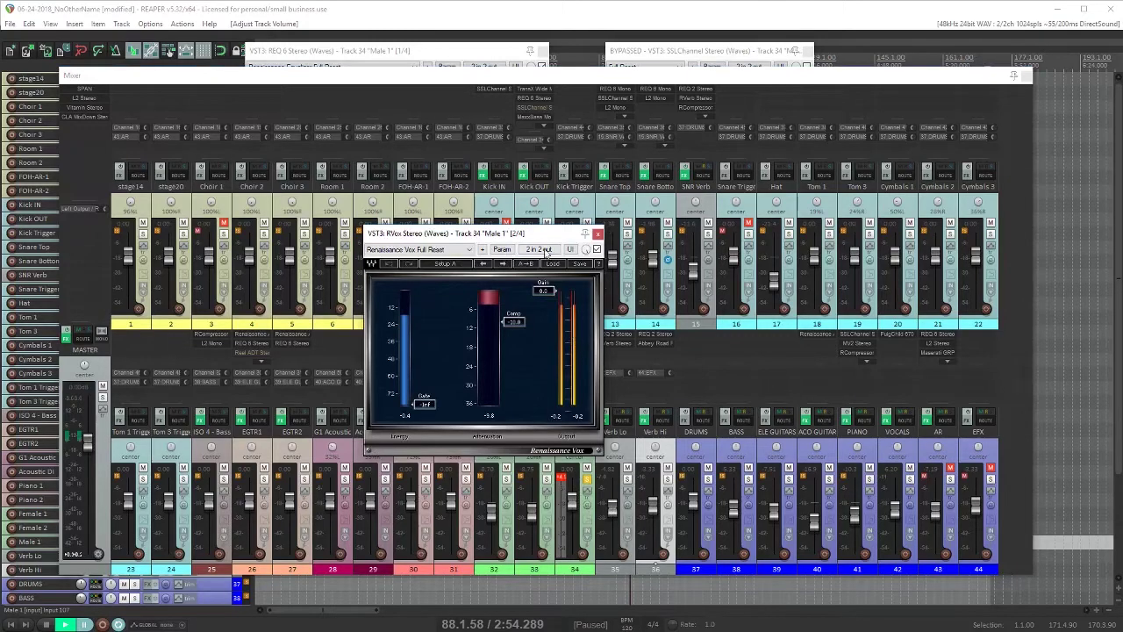
left_click_drag(545, 238, 579, 64)
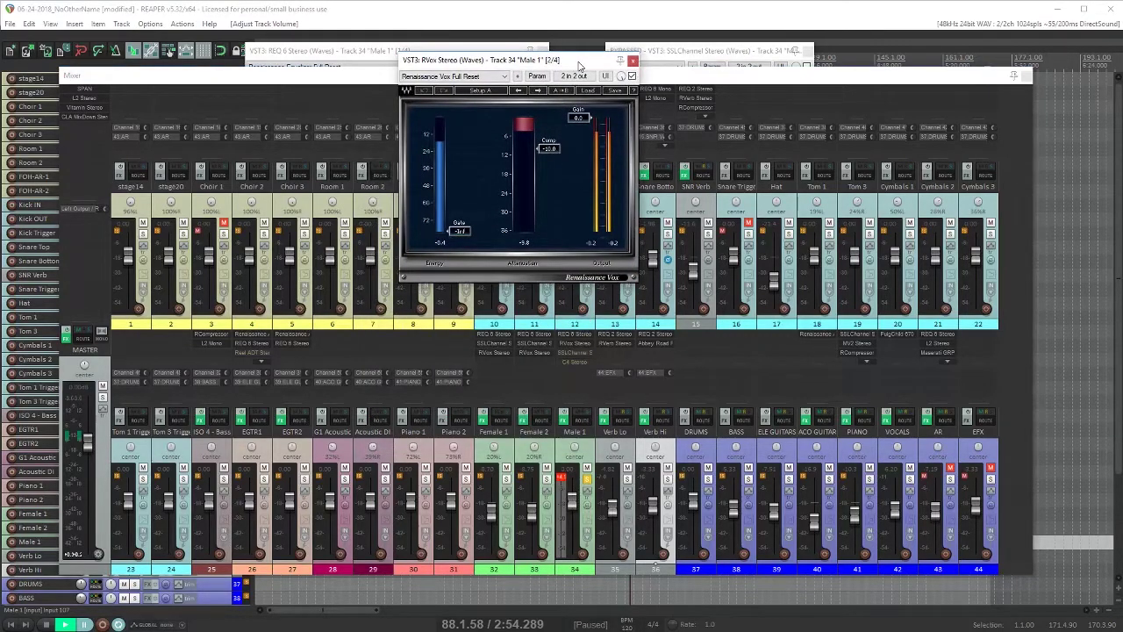
key("space")
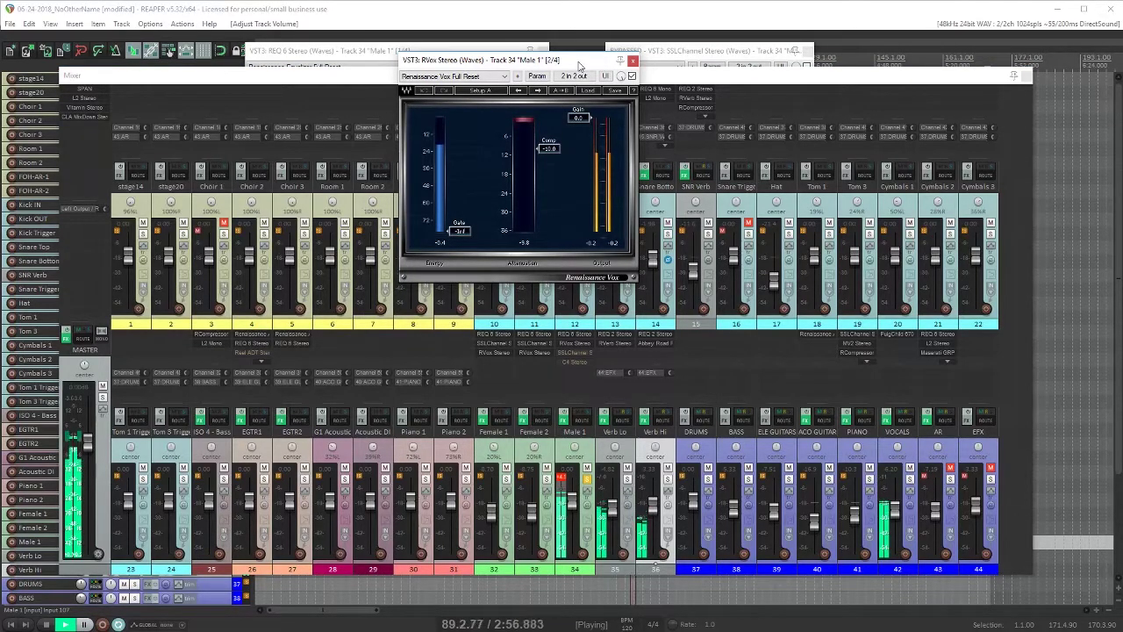
mouse_move(548, 148)
left_mouse_down()
mouse_move(553, 119)
mouse_move(549, 145)
left_mouse_up()
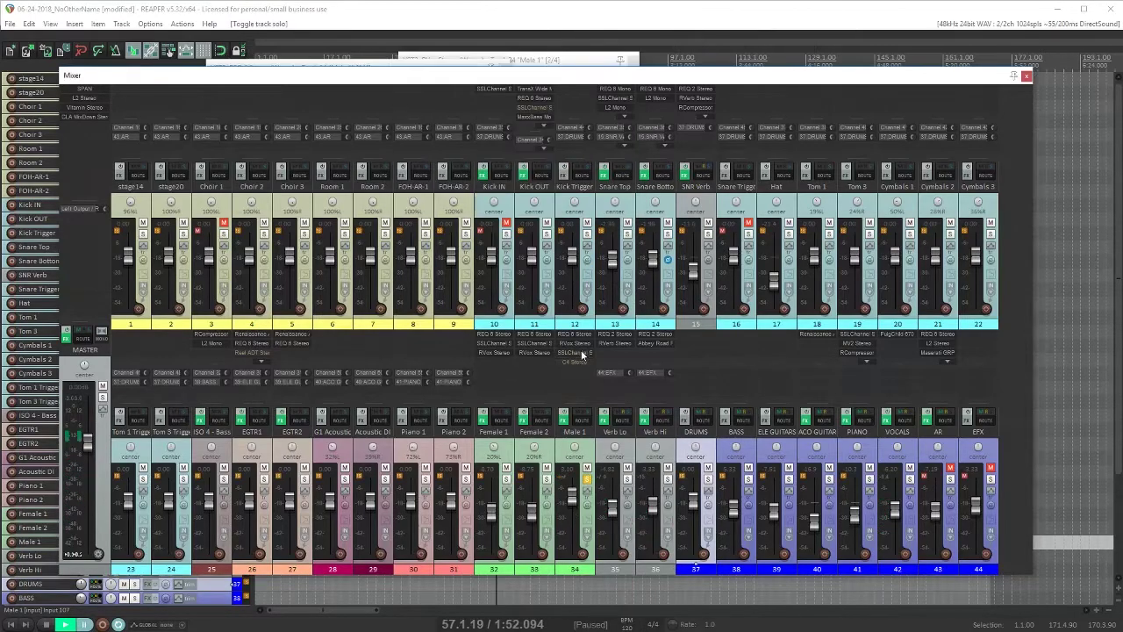
left_click(579, 356)
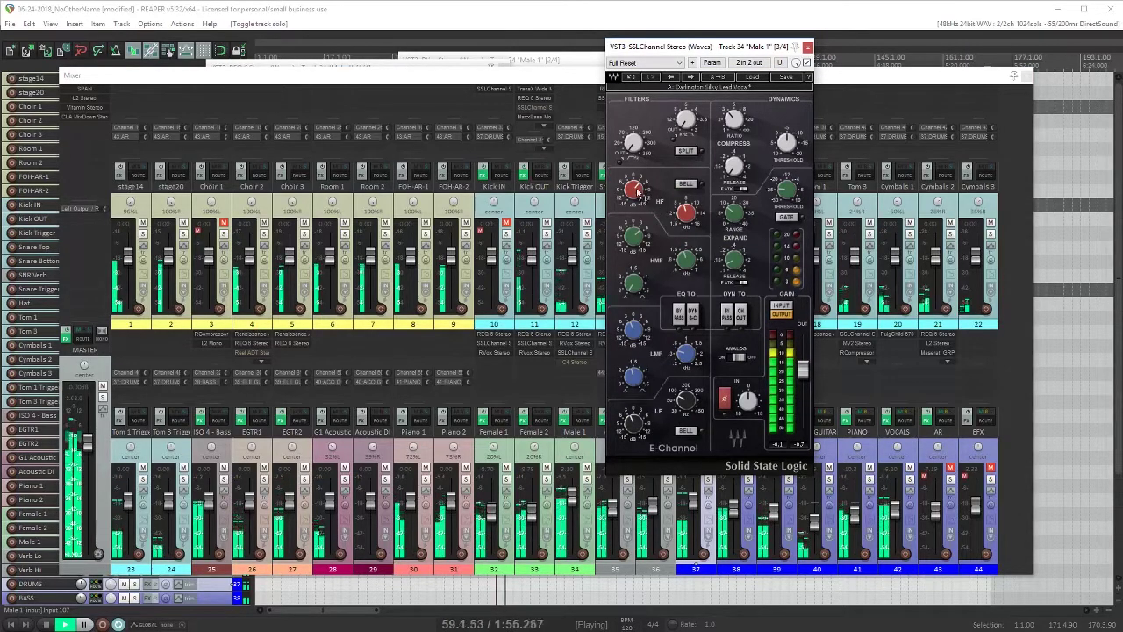
- Boost the SSL channel's high-frequency gain and adjust its high-mid band, then stop playback
left_click_drag(633, 188, 632, 175)
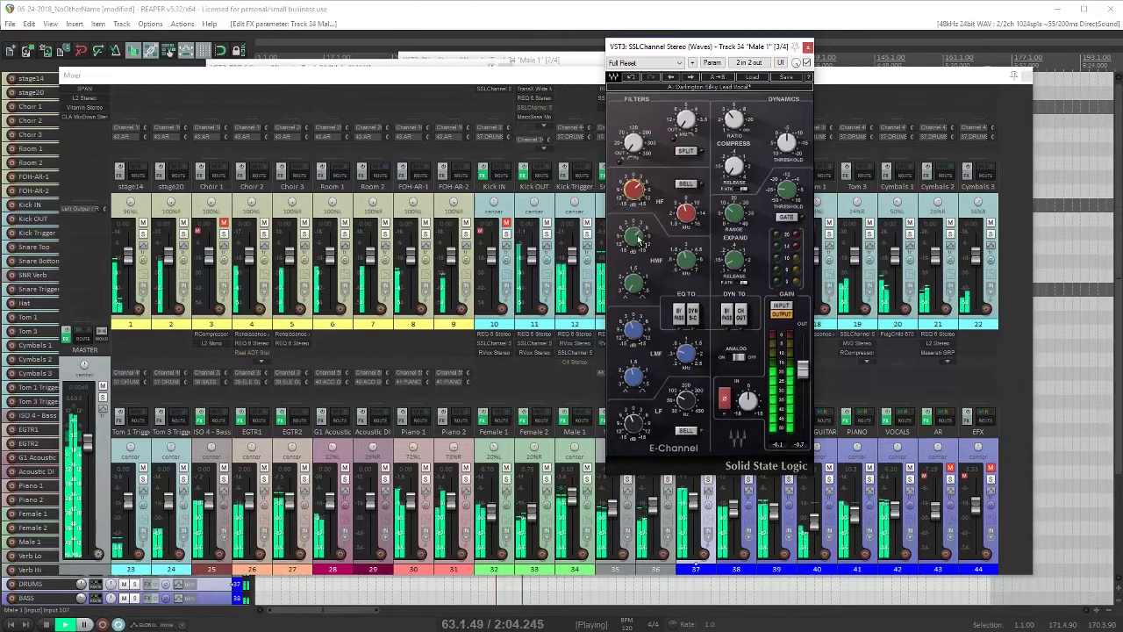
mouse_move(638, 240)
left_mouse_down()
mouse_move(638, 252)
mouse_move(647, 247)
left_mouse_up()
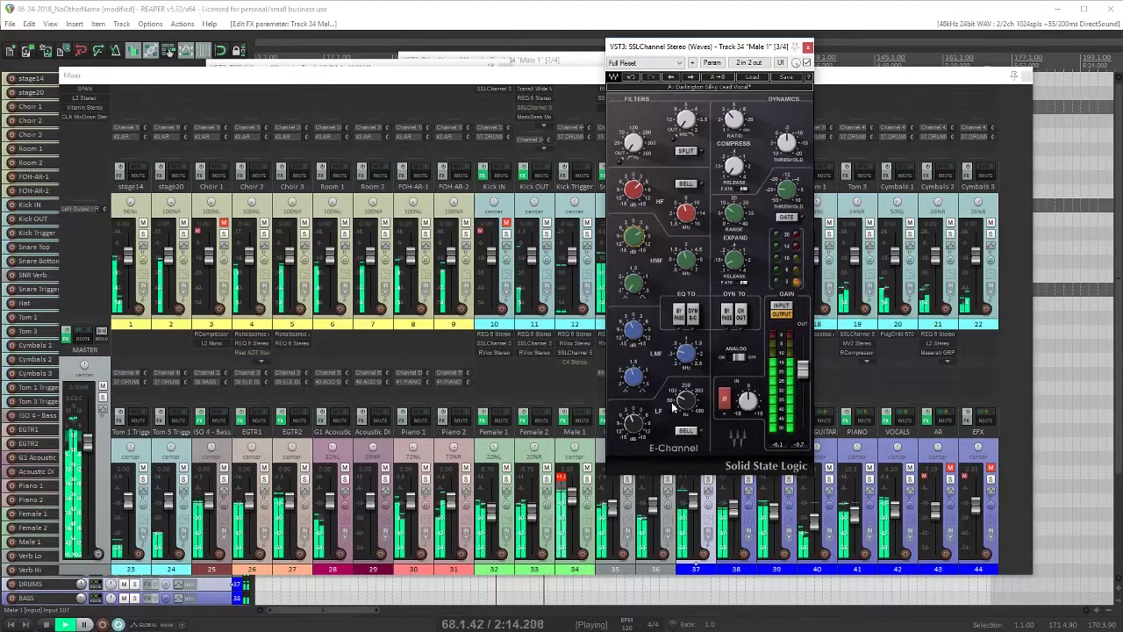
key("ctrl+space")
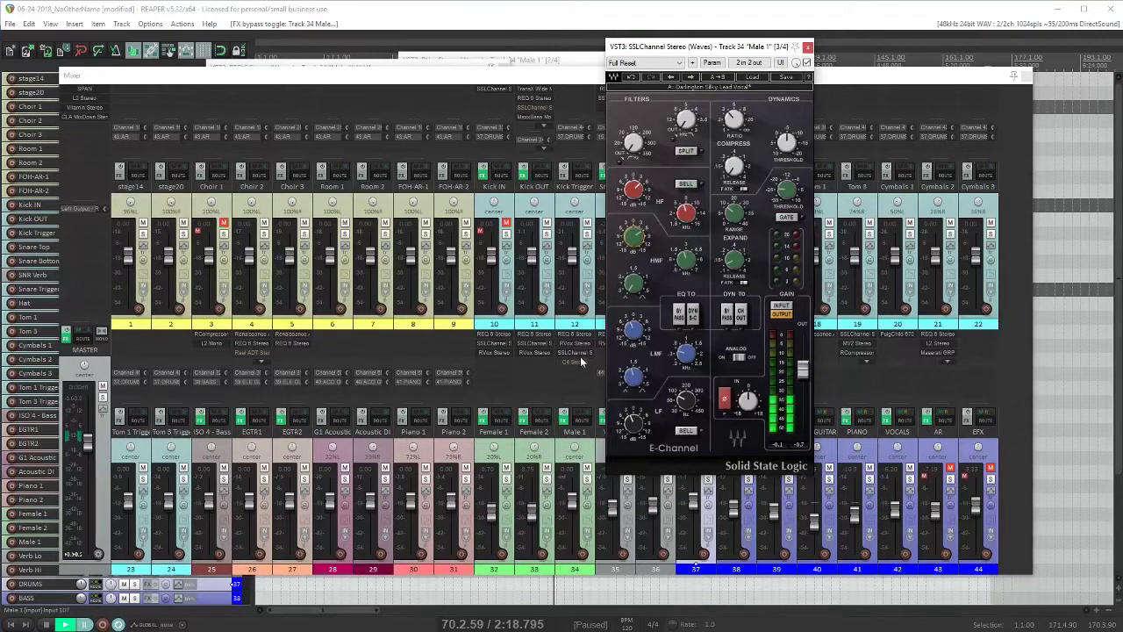
- Open Male 1's C4 multiband, centre its window, and listen to it during playback
left_click(576, 360)
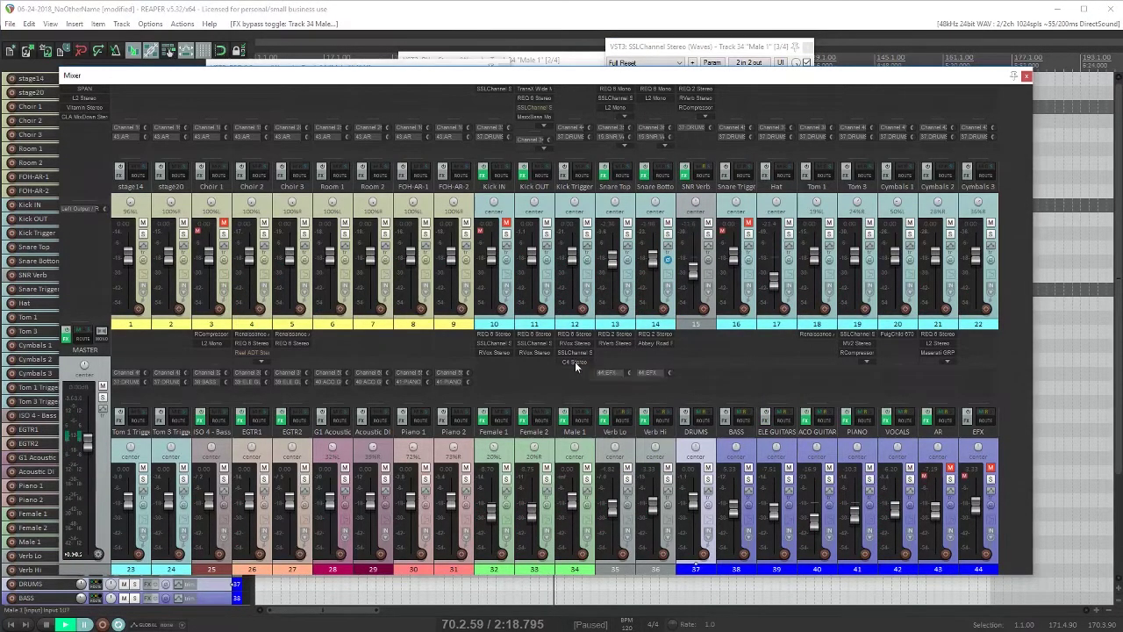
left_click(575, 363)
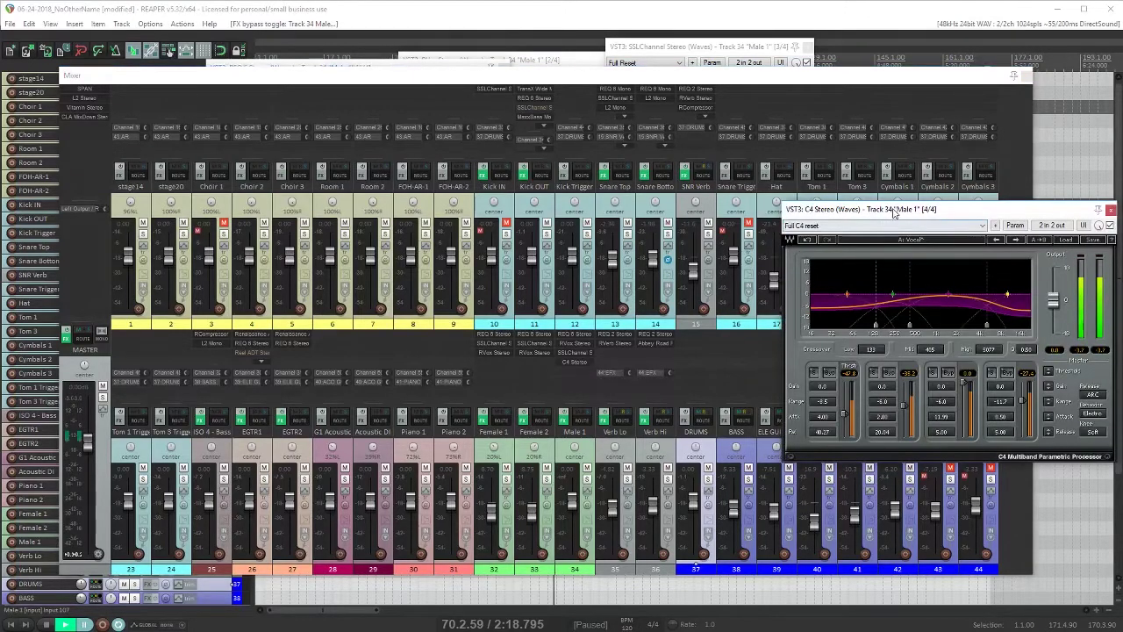
left_click_drag(893, 212, 712, 192)
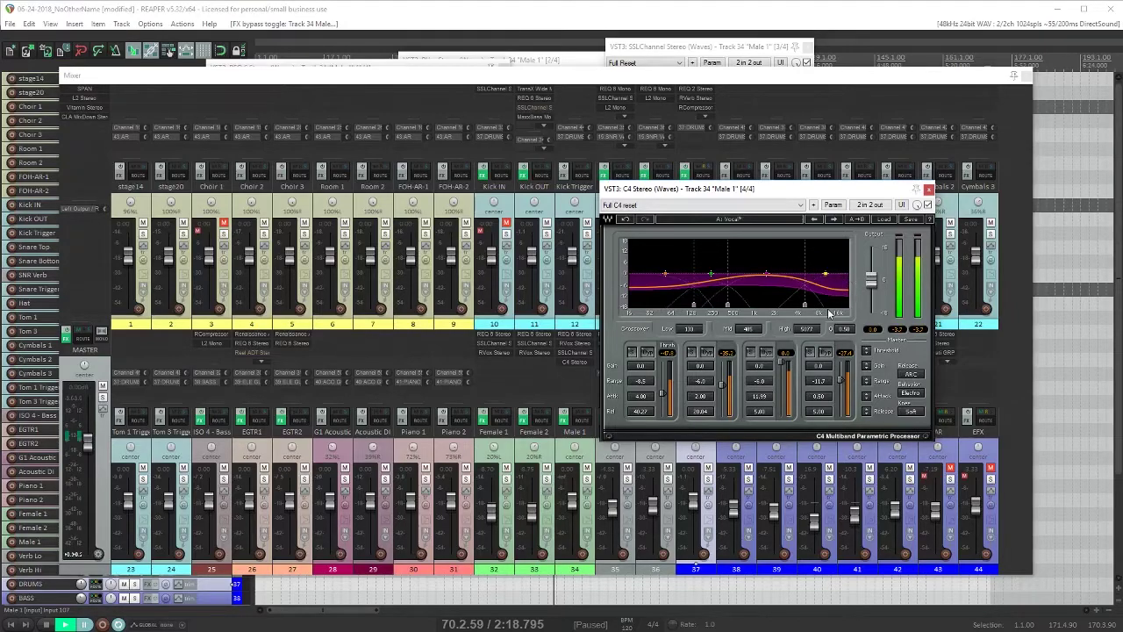
key("space")
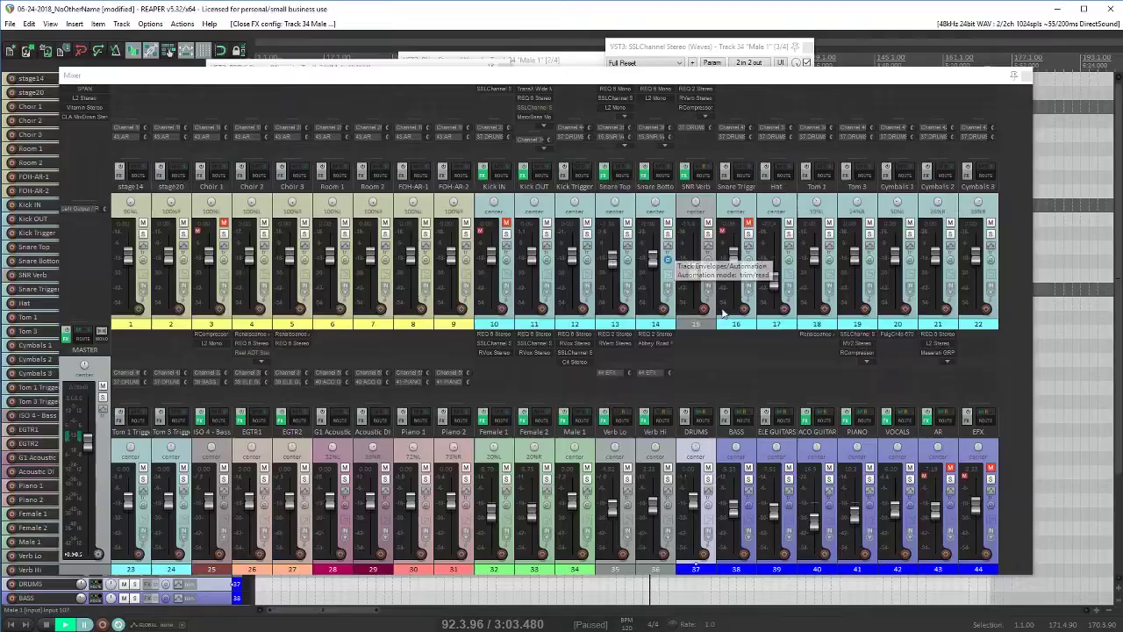
left_click(886, 334)
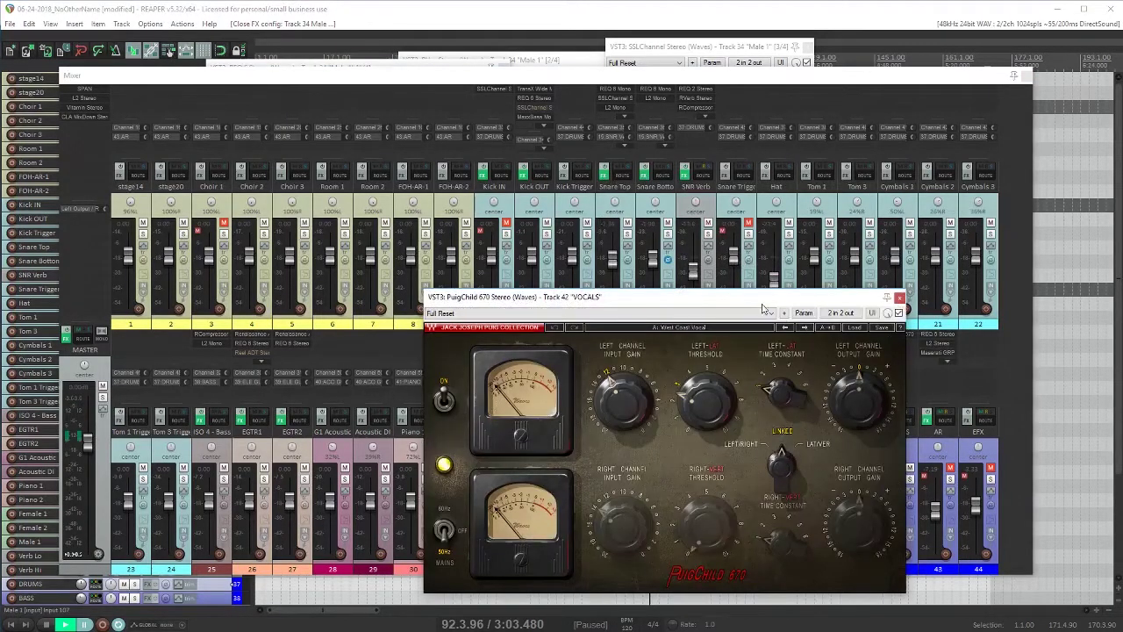
left_click_drag(763, 305, 651, 190)
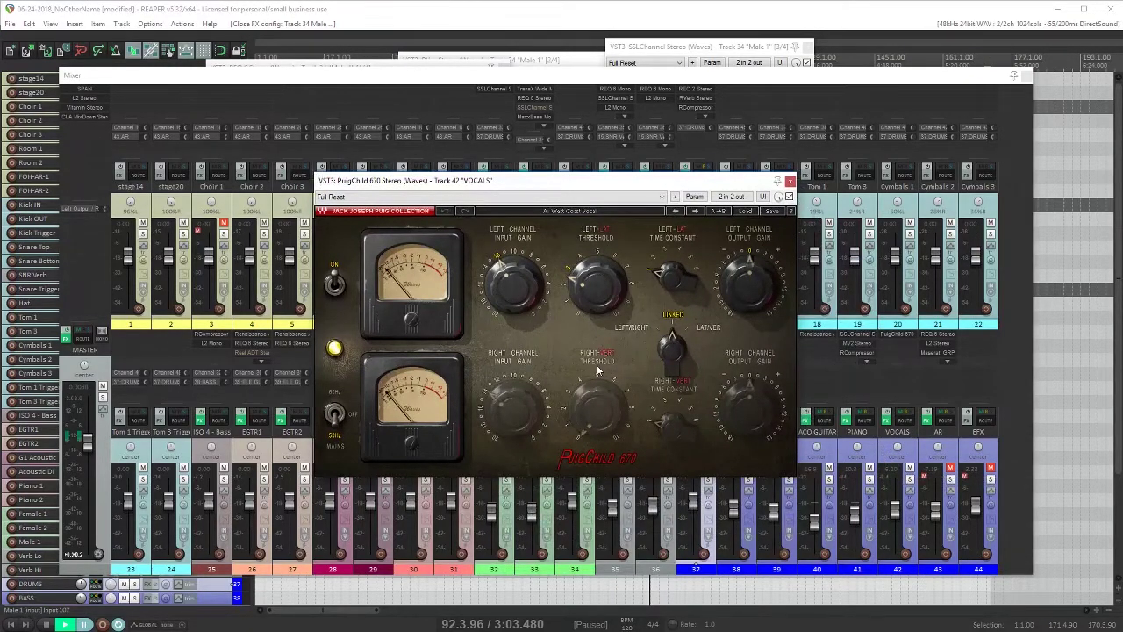
key("space")
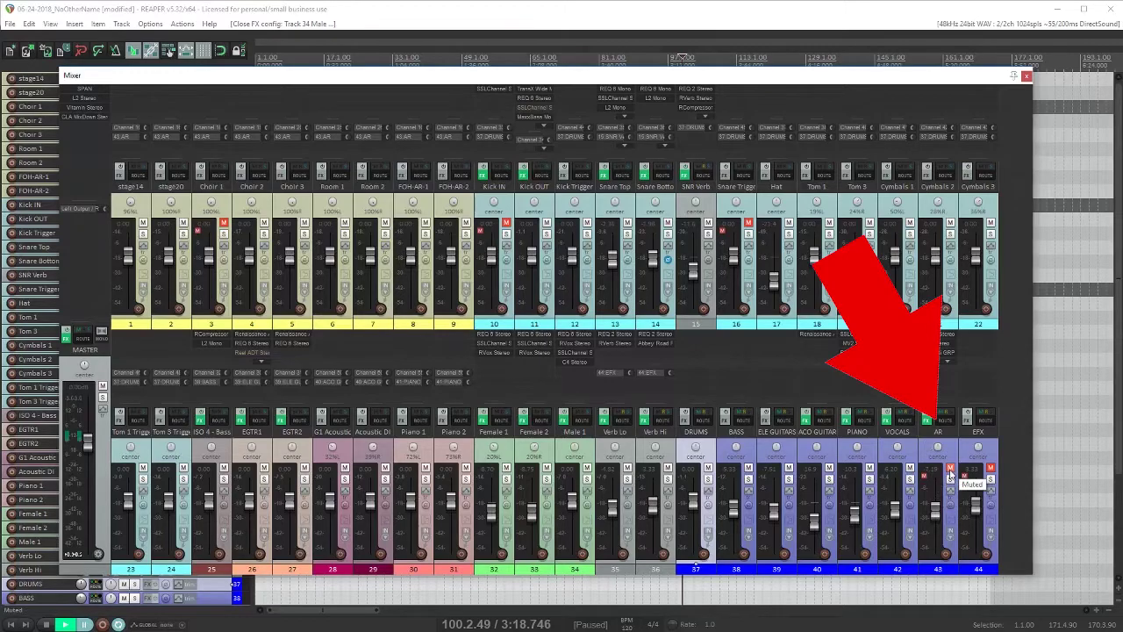
- Unmute the AR crowd mic and, playing from earlier in the song, ride it up to about +0.6 dB
left_click(950, 474)
left_click_drag(935, 507, 937, 572)
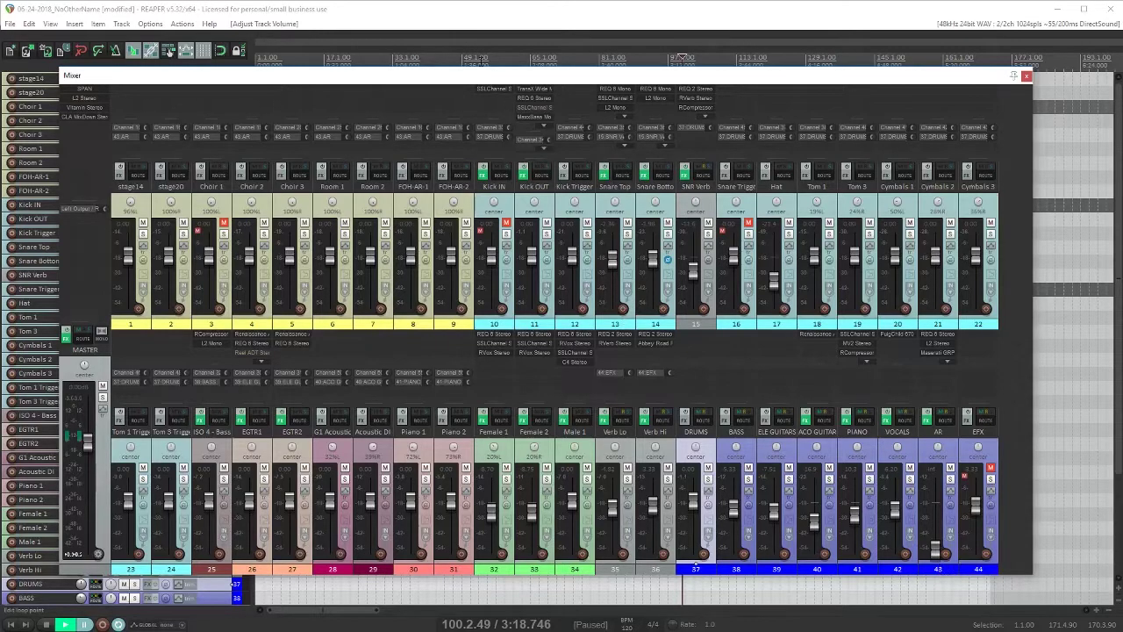
left_click(481, 58)
key("space")
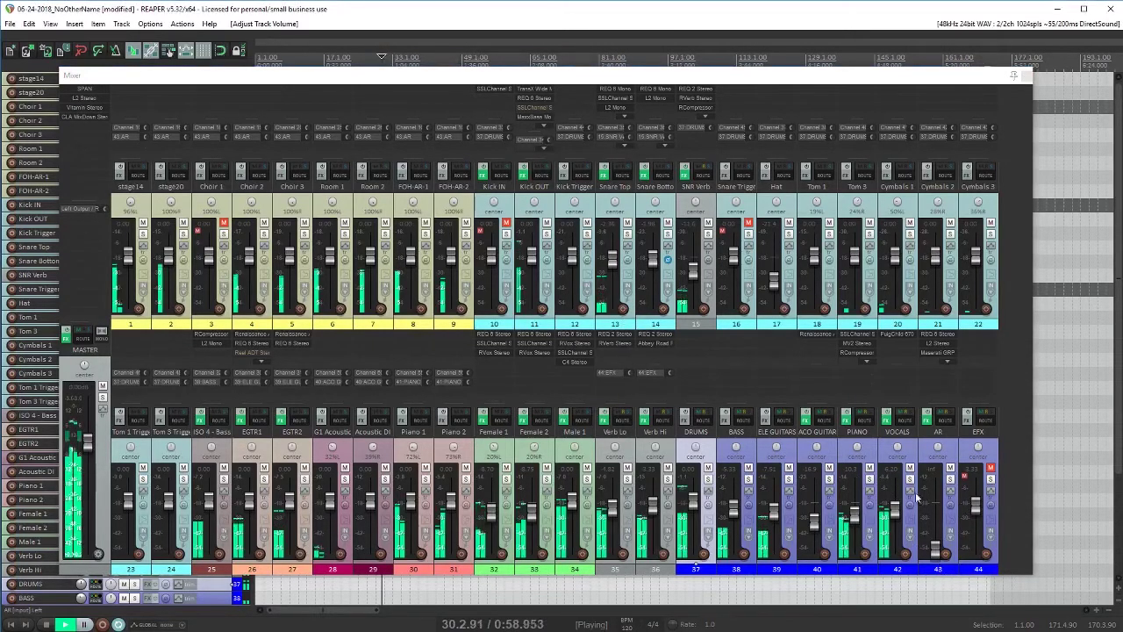
left_click_drag(937, 553, 936, 514)
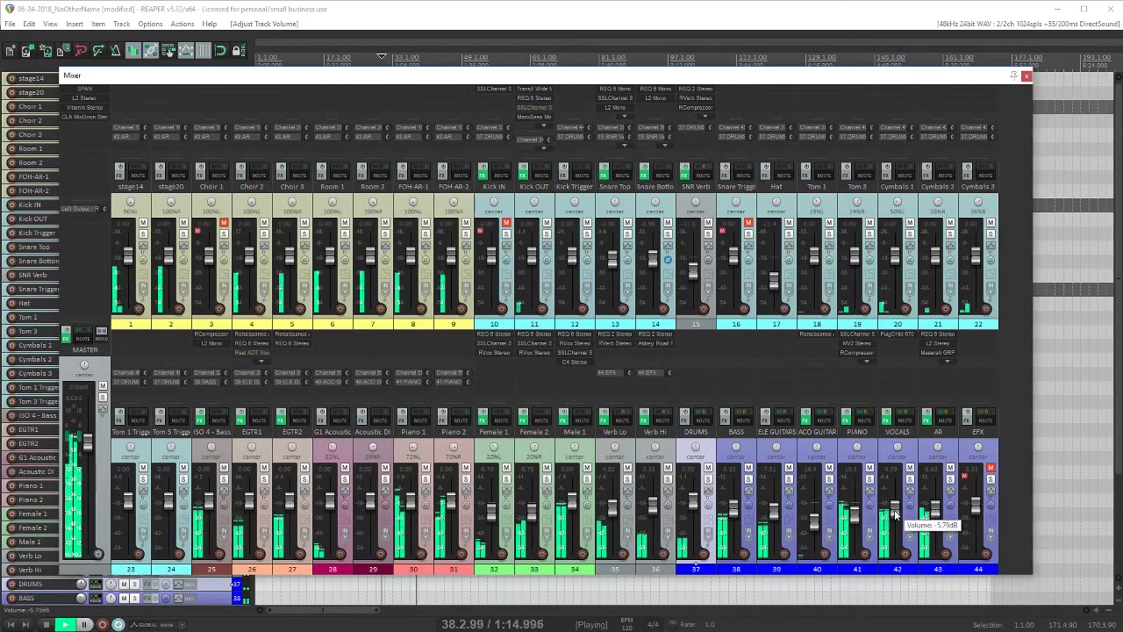
scroll(936, 518, "up", 1)
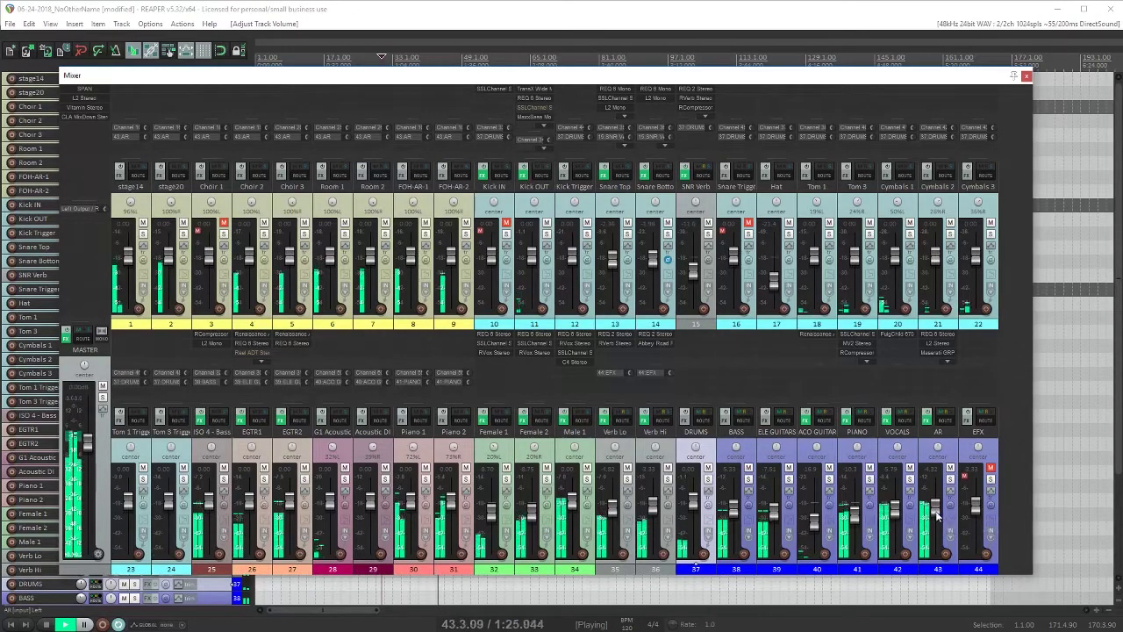
left_click_drag(937, 515, 930, 527)
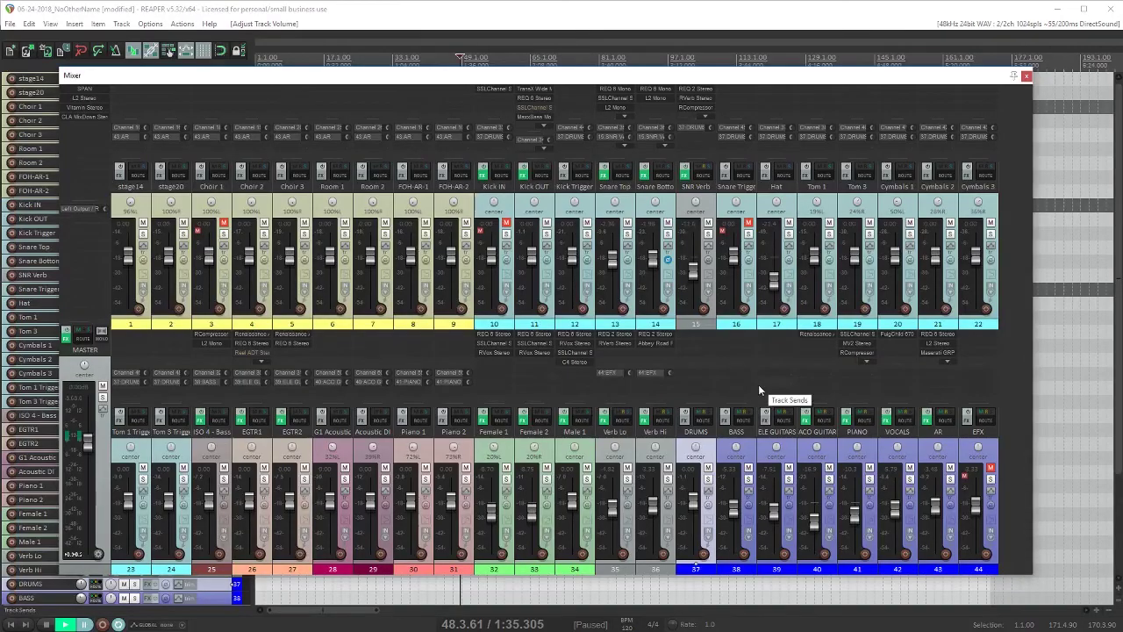
- Mute AR, unmute EFX, and trim the EFX fader to -2.60 dB
left_click(950, 469)
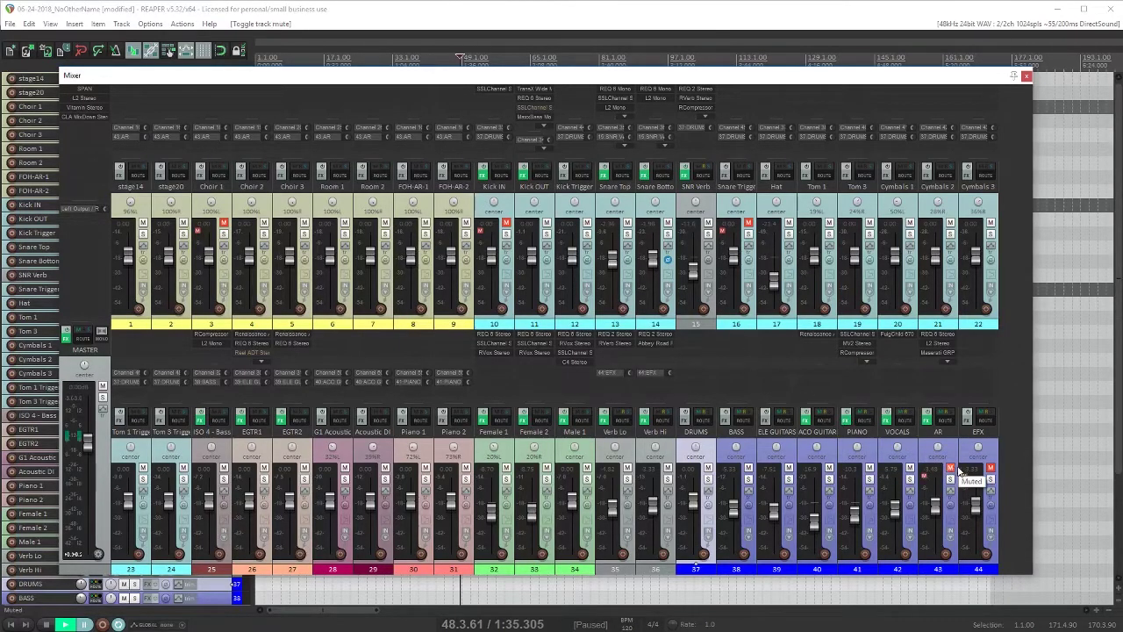
left_click(990, 469)
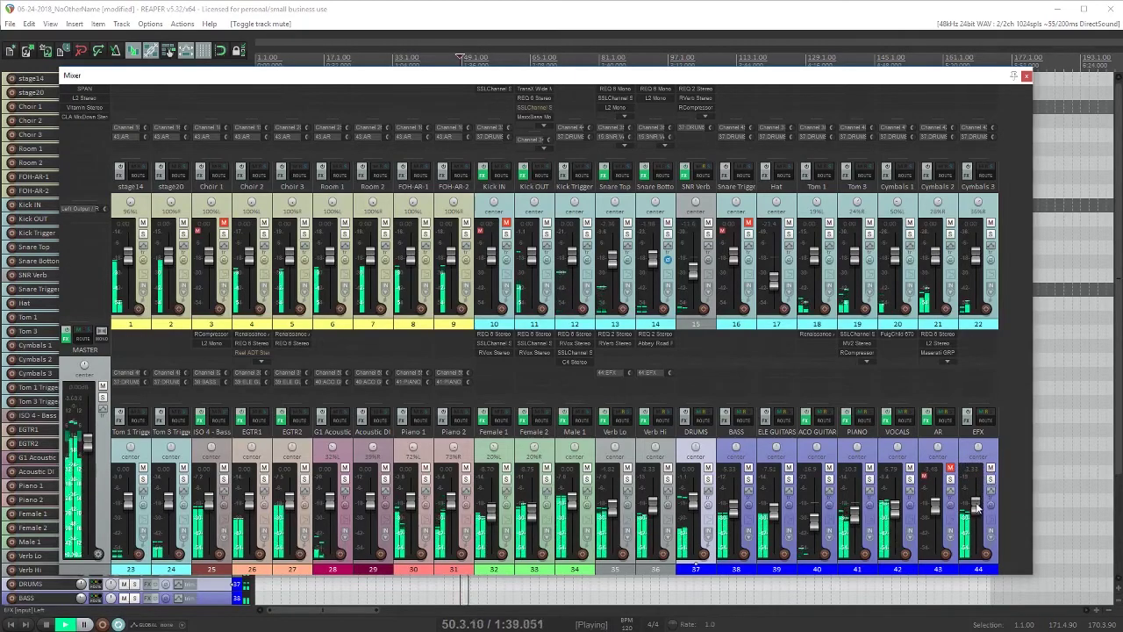
left_click_drag(977, 507, 977, 503)
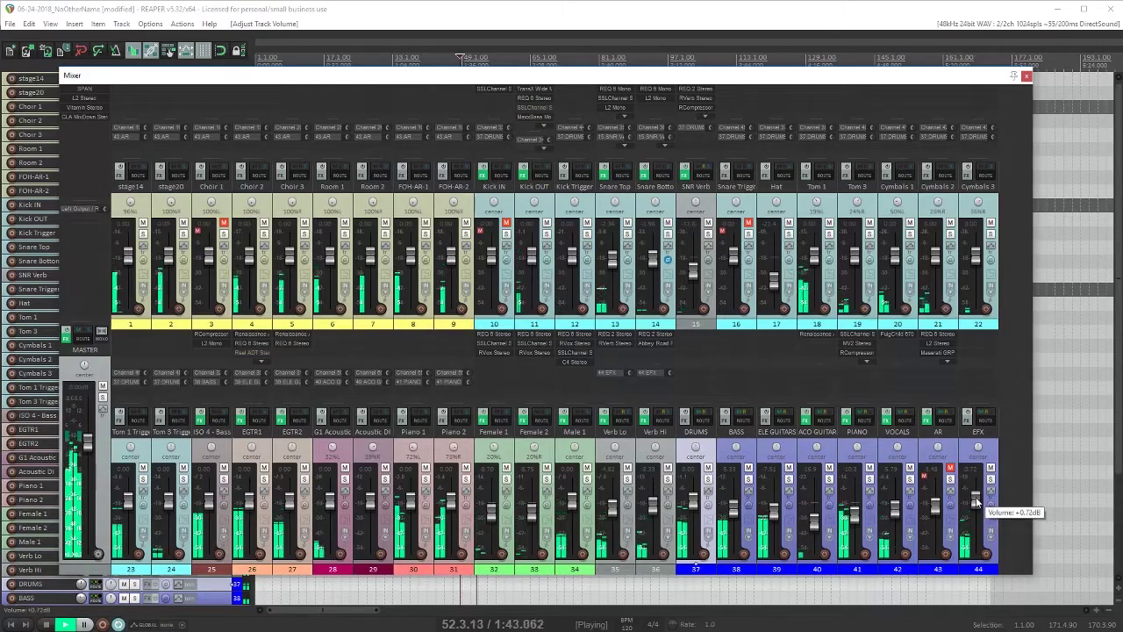
left_click_drag(975, 500, 976, 499)
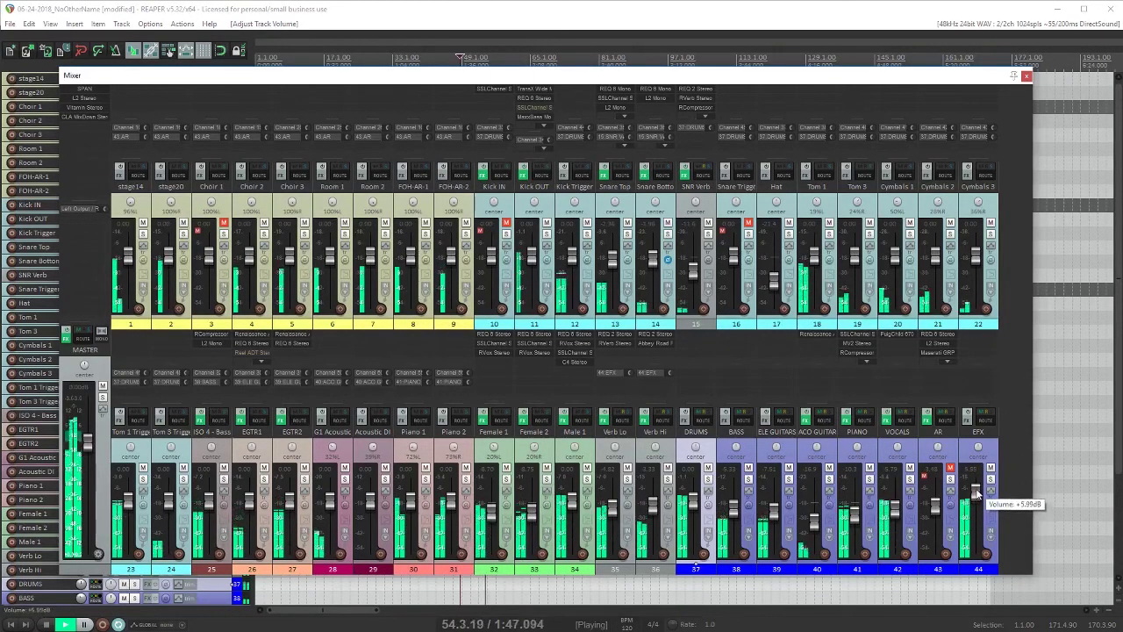
left_click_drag(977, 492, 978, 507)
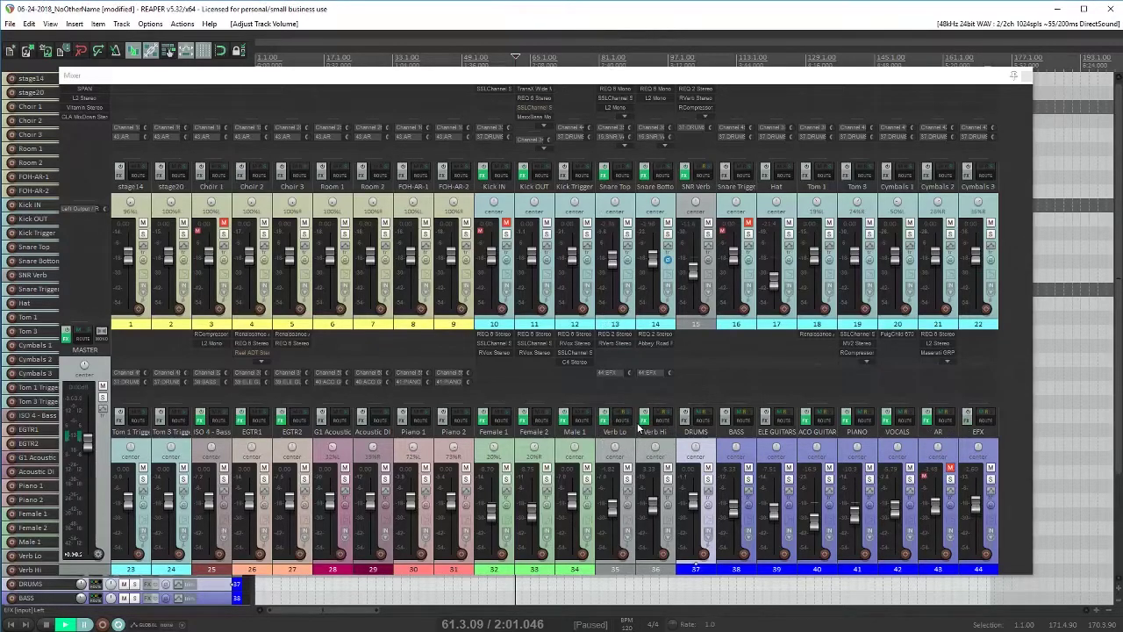
- Open Verb Lo's RVerb and REQ plugins and arrange their windows near the top
left_click(618, 343)
left_click_drag(618, 343, 608, 45)
left_click(619, 334)
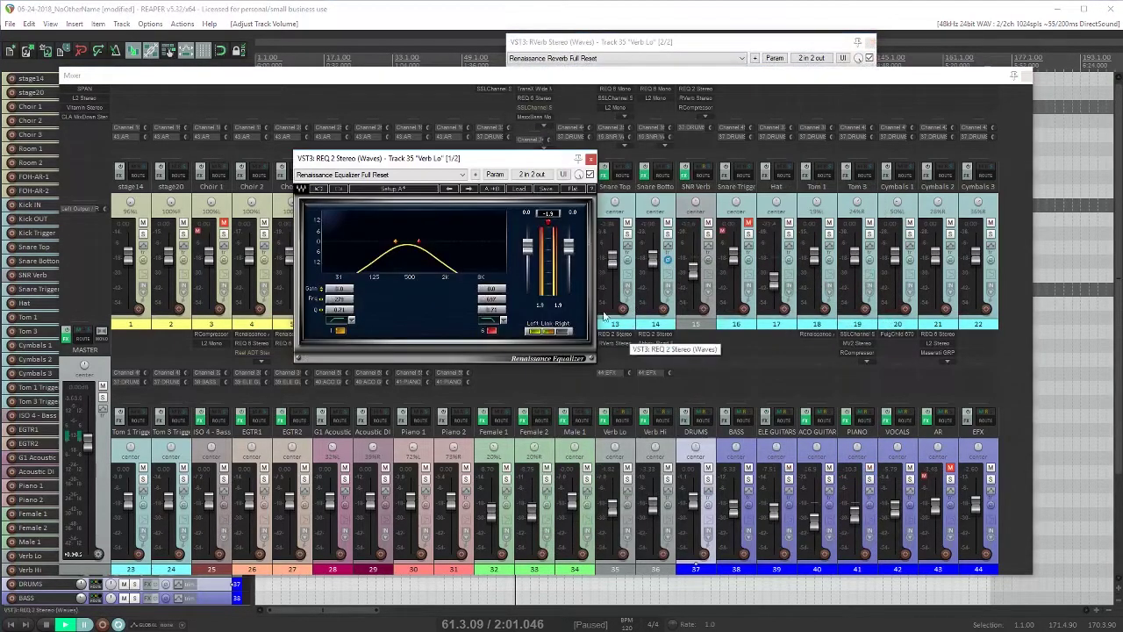
left_click_drag(509, 162, 406, 45)
left_click(551, 46)
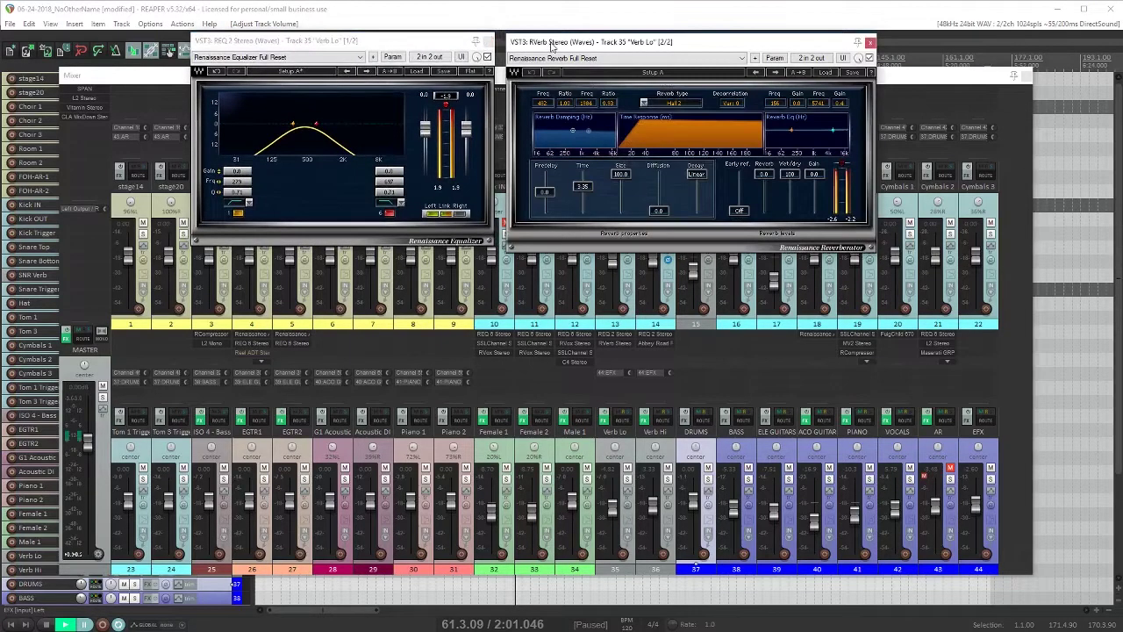
- Solo Verb Lo during playback and compare its REQ EQ bypassed and active
left_click(628, 479)
key("space")
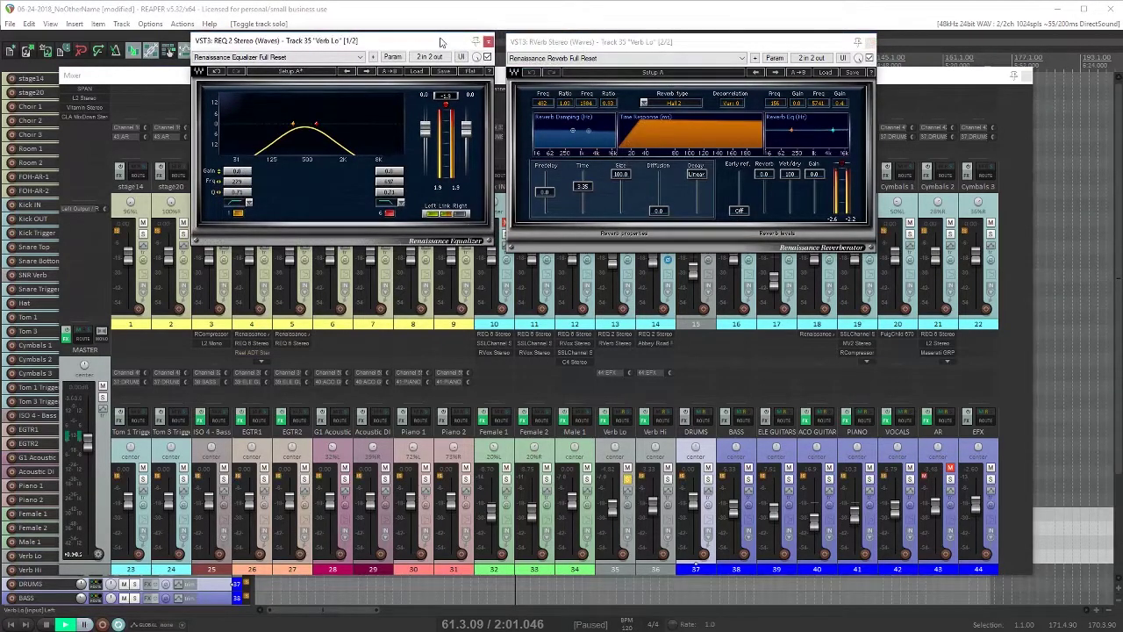
left_click(478, 154)
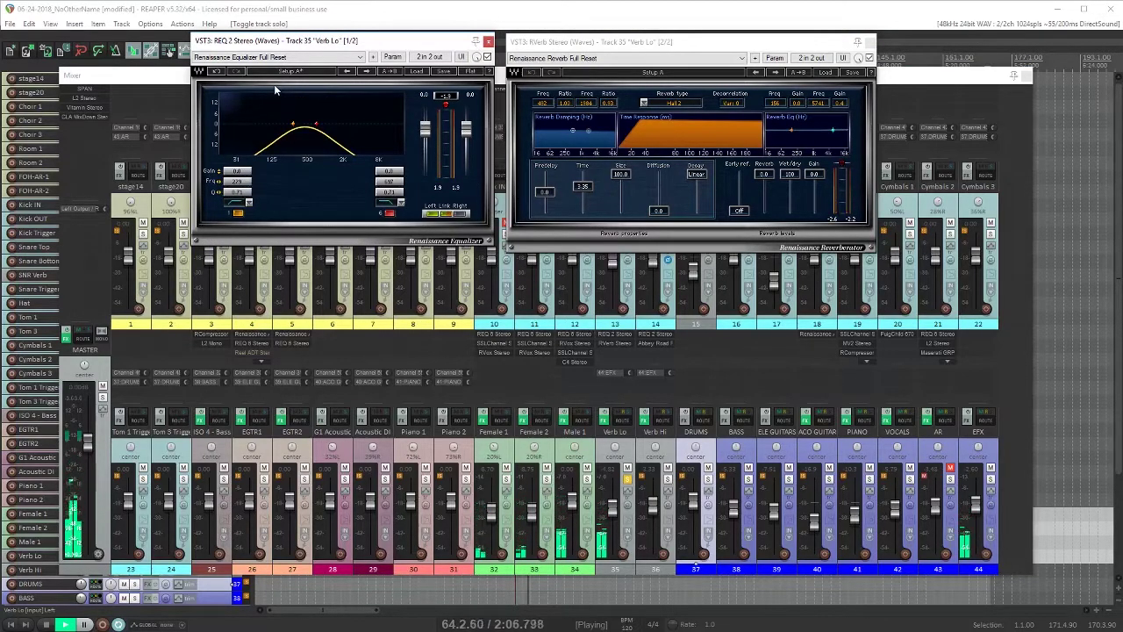
left_click(488, 57)
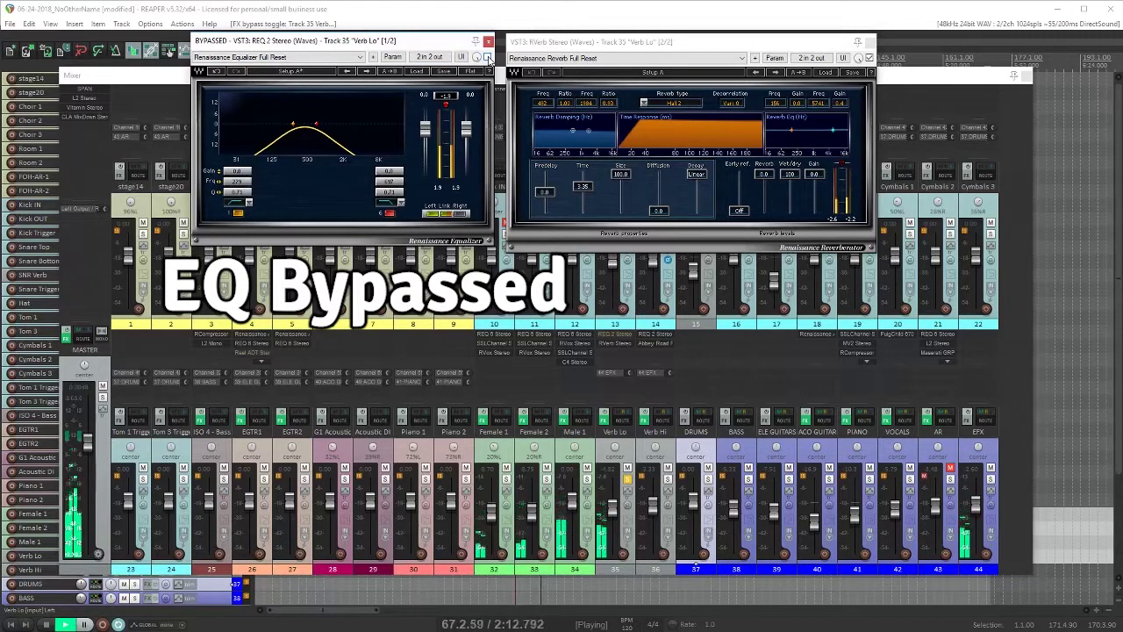
left_click(488, 57)
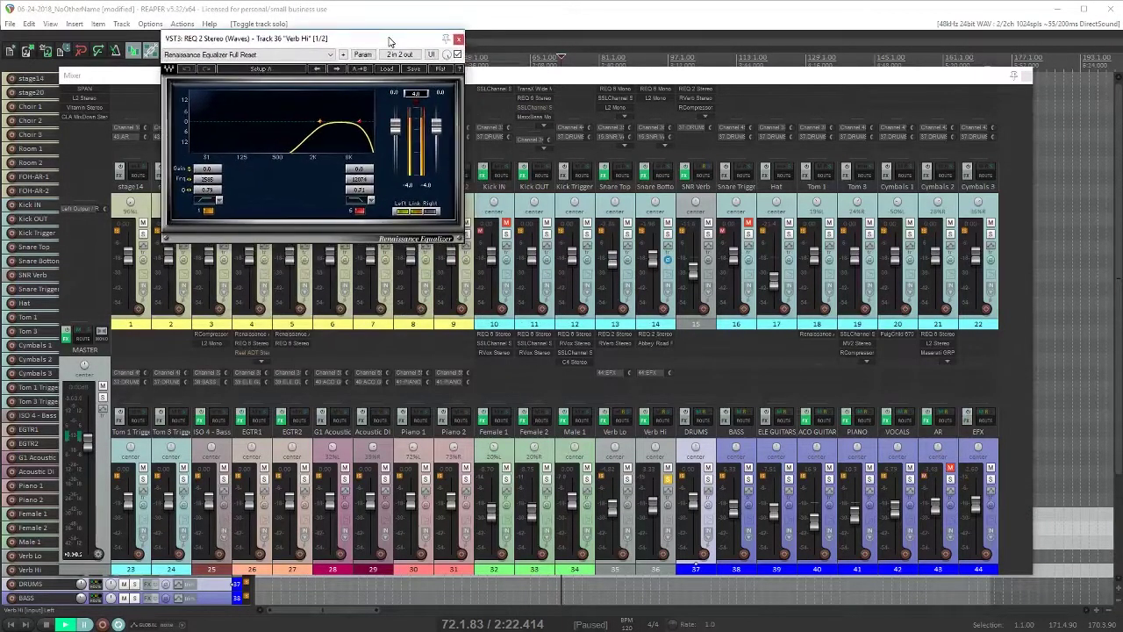
- Open Verb Hi's Abbey Road Plates beside its REQ 2 and A/B the EQ bypass during playback
left_click(651, 345)
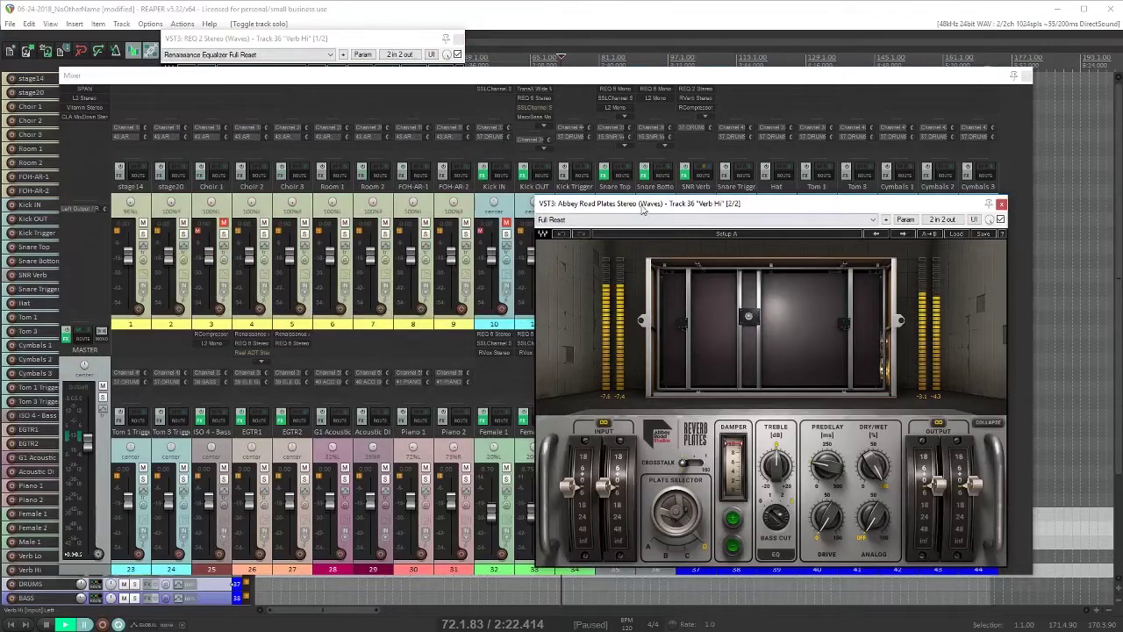
left_click_drag(641, 208, 590, 47)
left_click(412, 41)
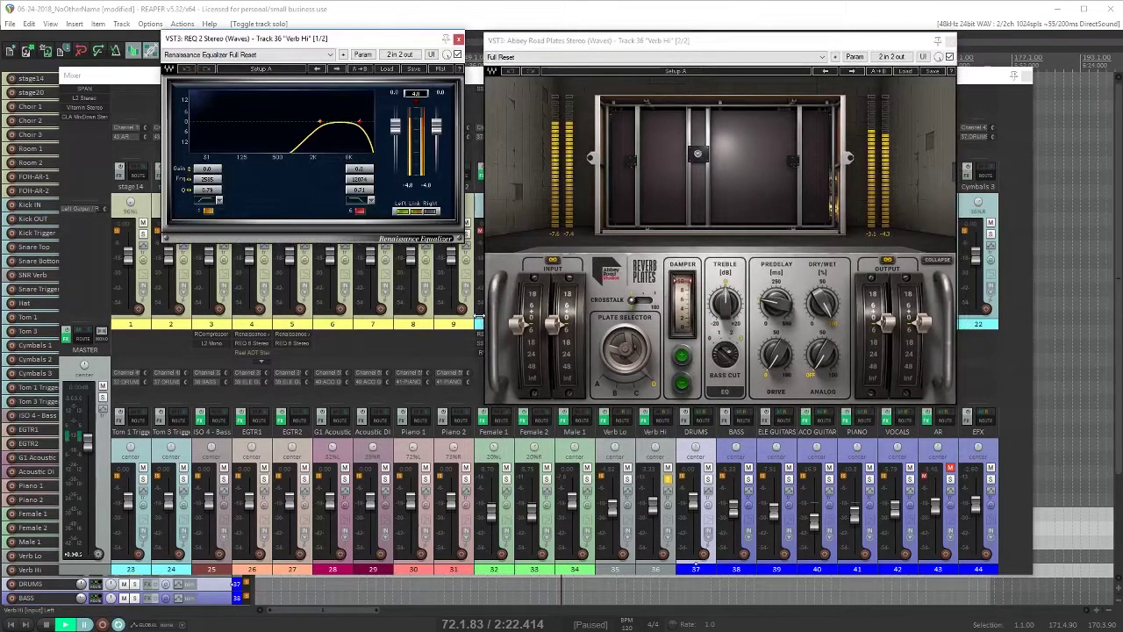
key("space")
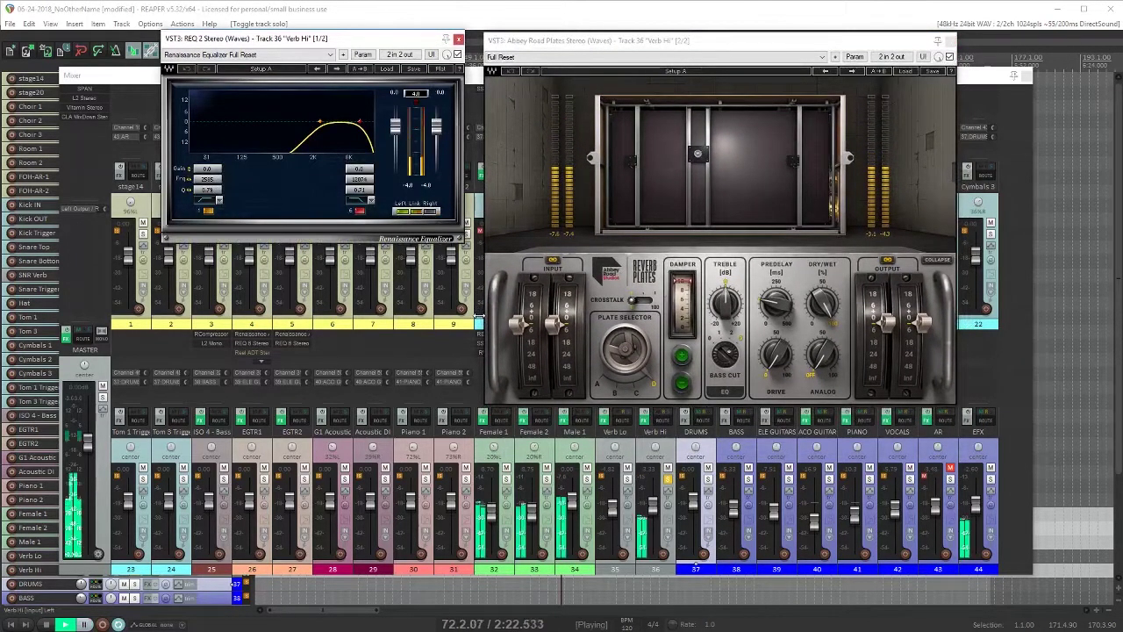
left_click(457, 54)
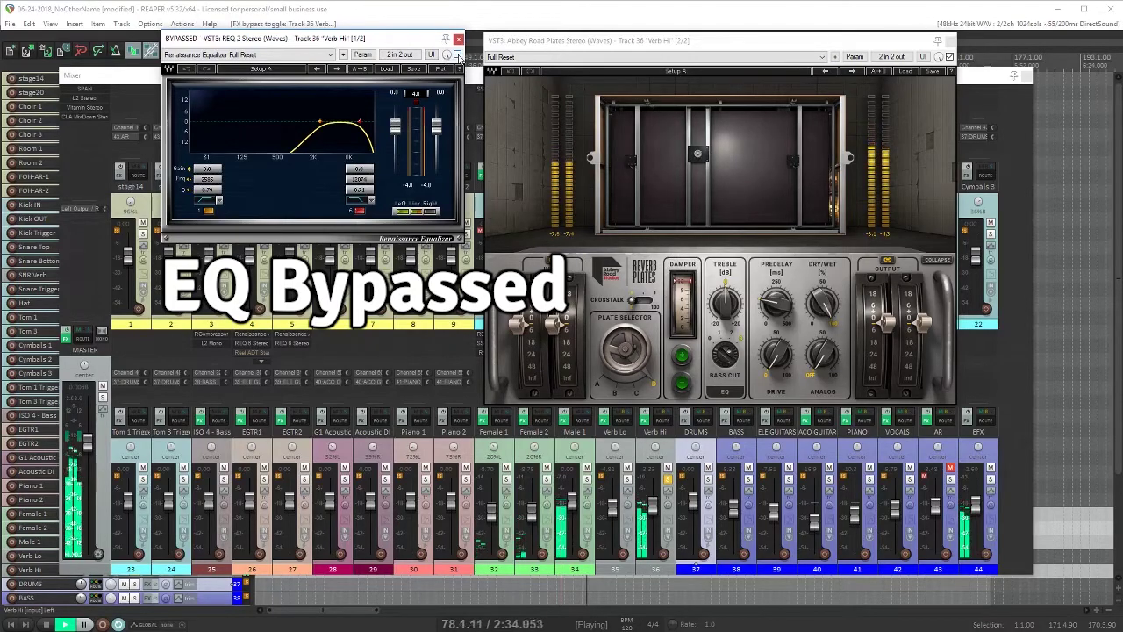
left_click(456, 54)
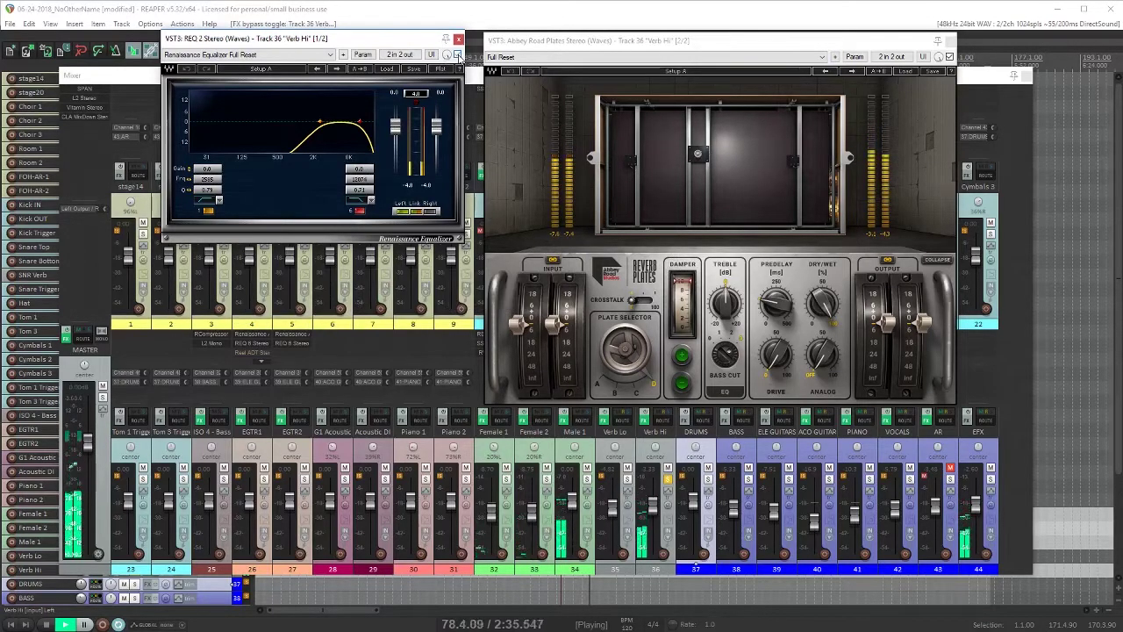
- Bring the mixer in front of the Verb Hi plugin windows, with the reverb returns unsoloed
left_click(627, 479)
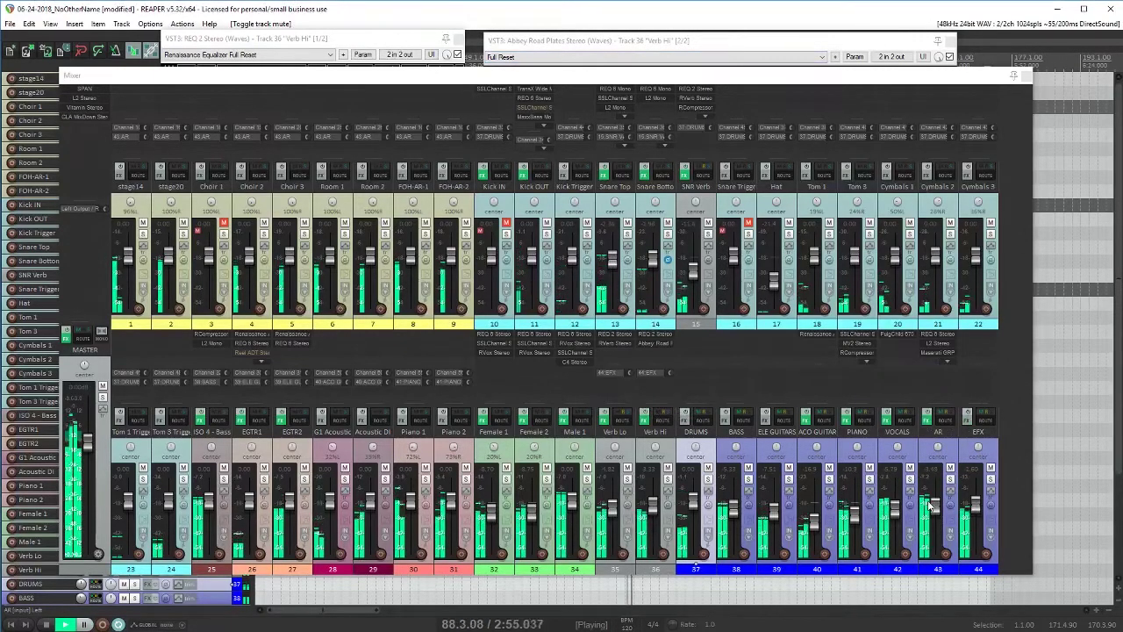
- Set the VOCALS fader to -4.47 dB and the AR crowd-mic fader to -3.92 dB
mouse_move(933, 509)
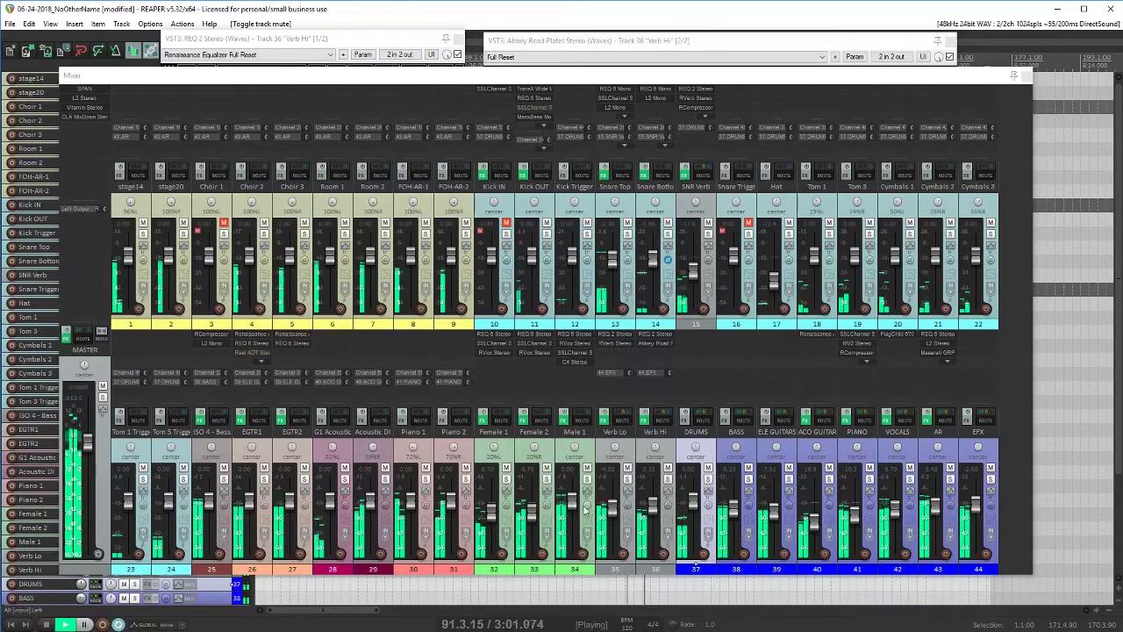
scroll(575, 509, "up", 1)
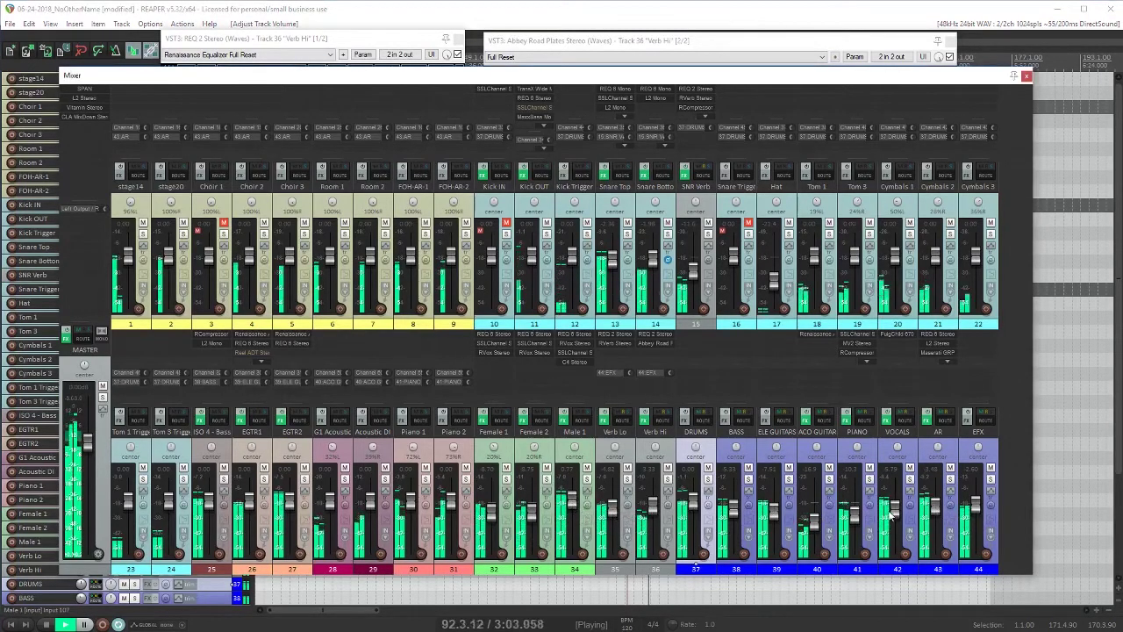
scroll(894, 508, "up", 3)
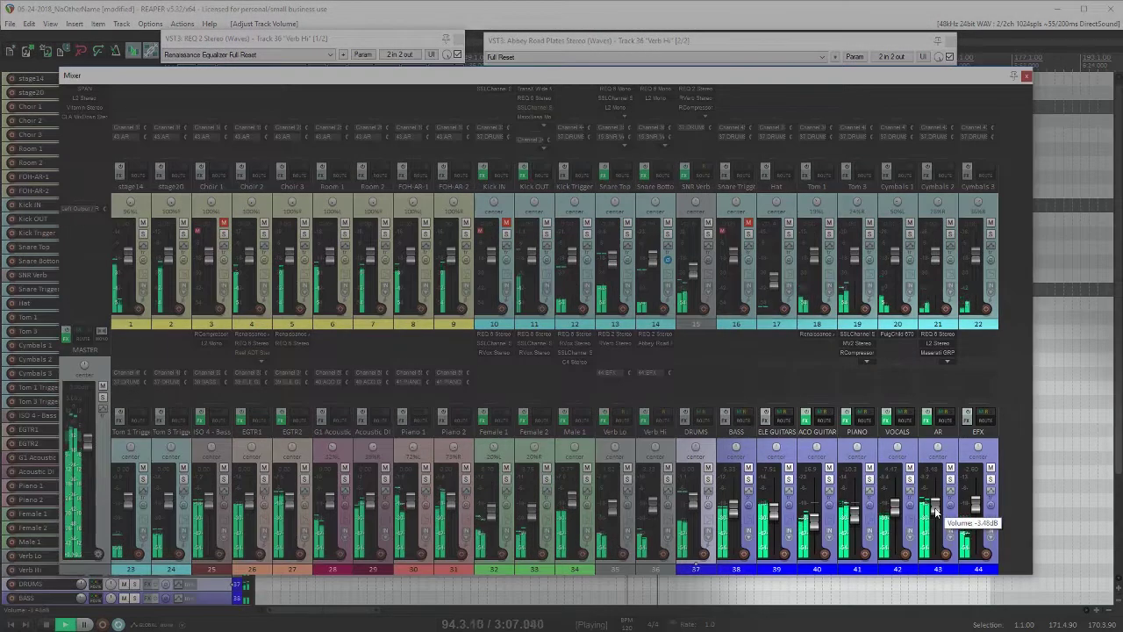
left_click_drag(936, 513, 932, 597)
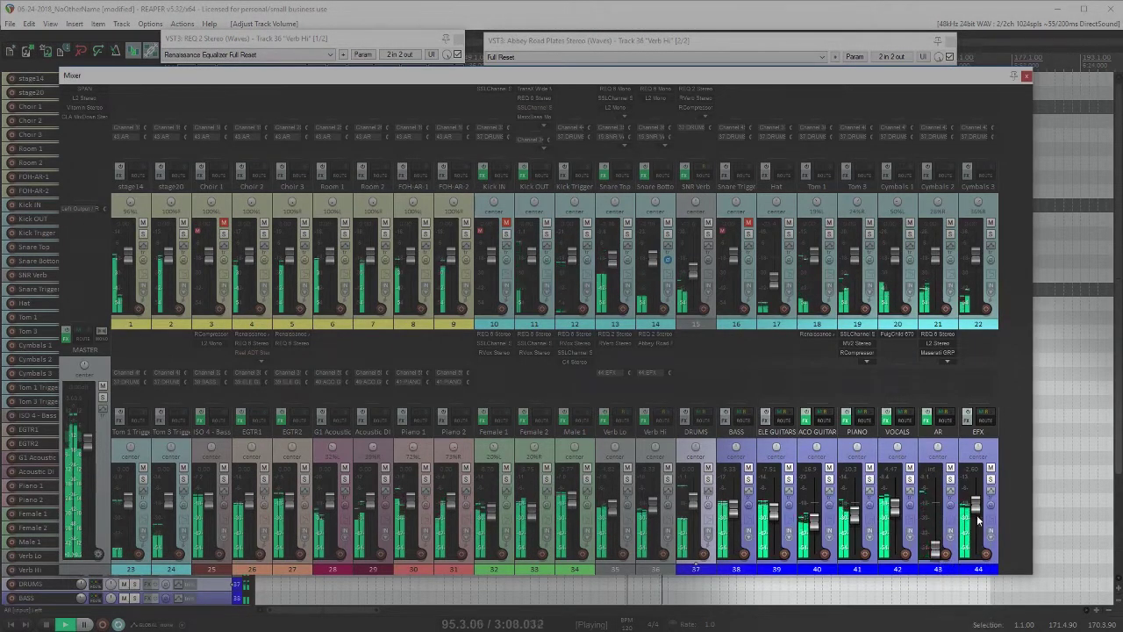
scroll(976, 509, "up", 2)
left_click_drag(937, 551, 943, 513)
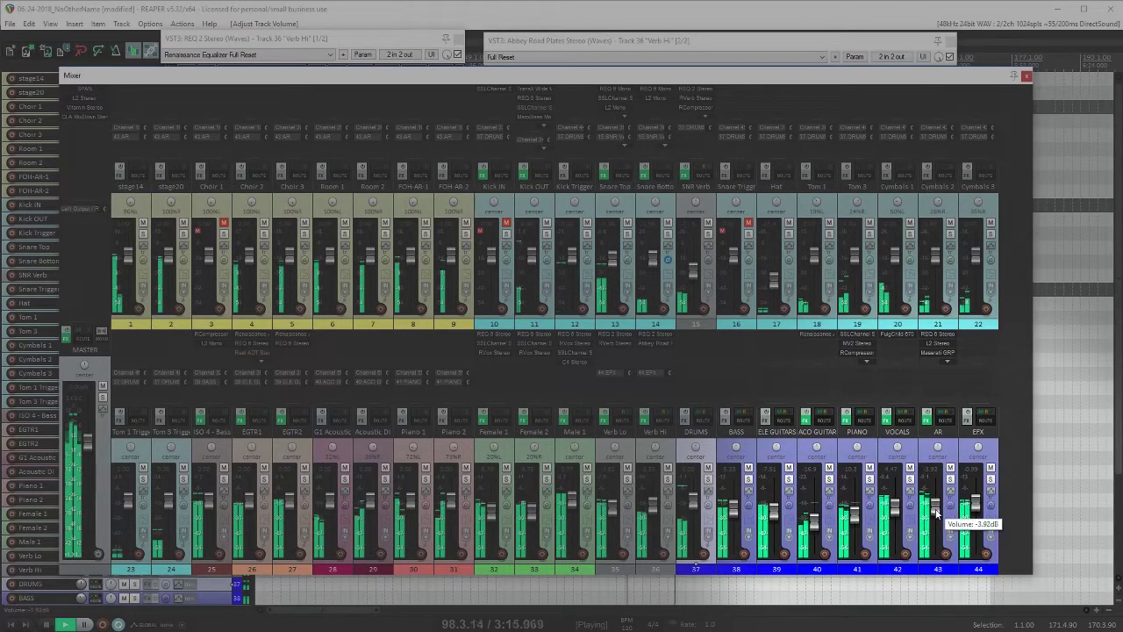
- Toggle the EFX channel's mute off again and reset its fader to about +1.8 dB
mouse_move(976, 506)
left_mouse_down()
mouse_move(998, 558)
mouse_move(985, 507)
left_mouse_up()
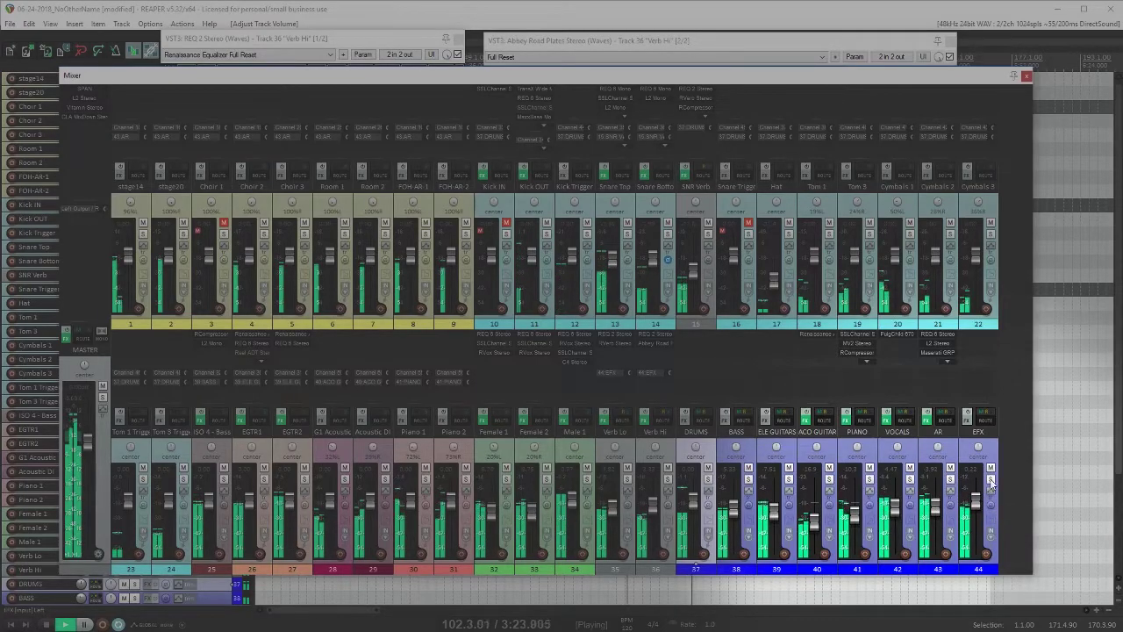
left_click(991, 471)
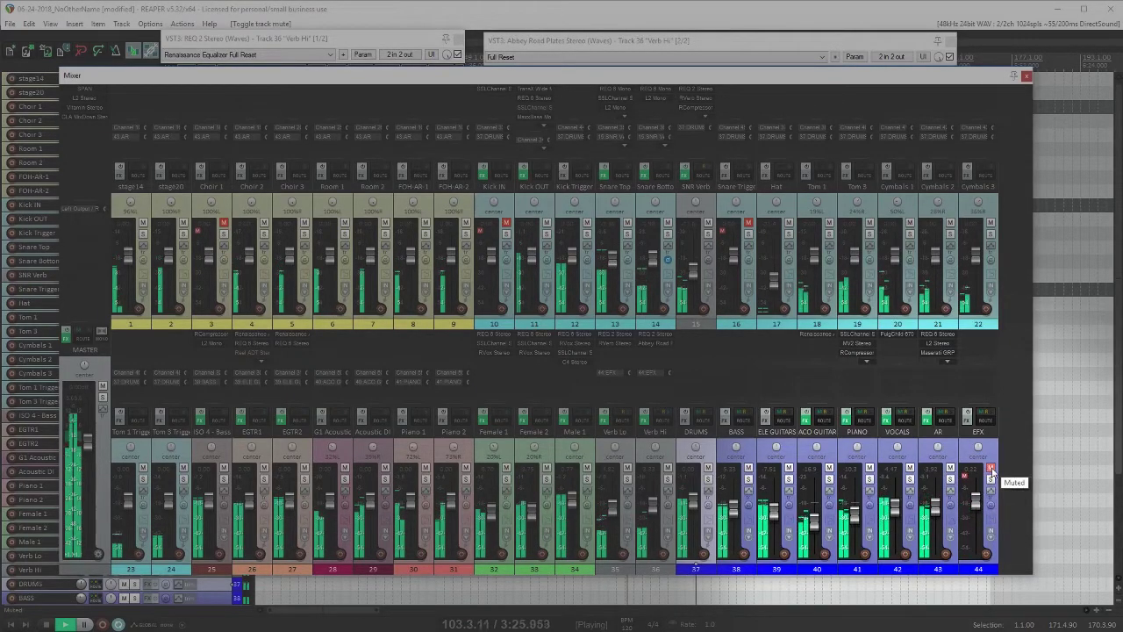
left_click(991, 471)
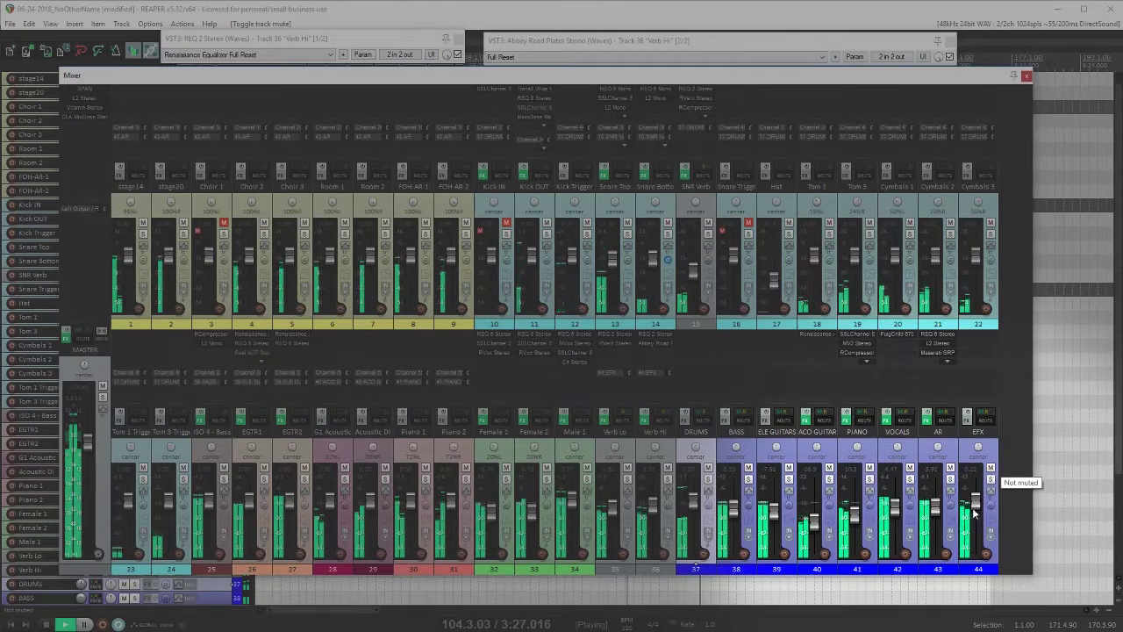
left_click_drag(975, 502, 974, 507)
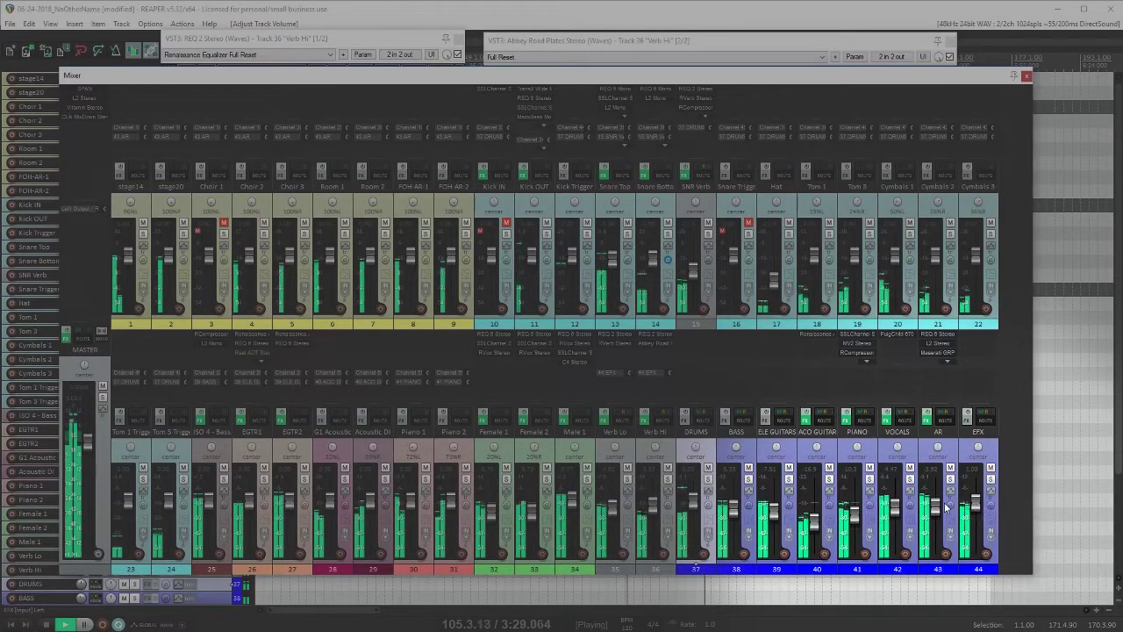